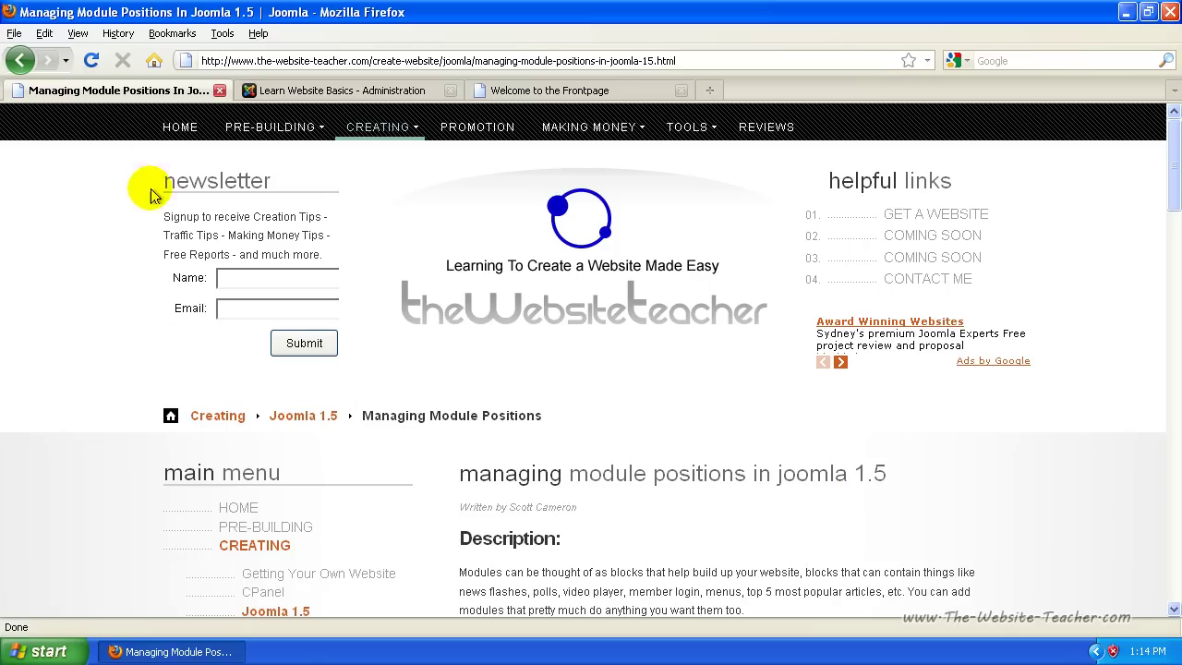
pyautogui.scroll(-2, 219, 452)
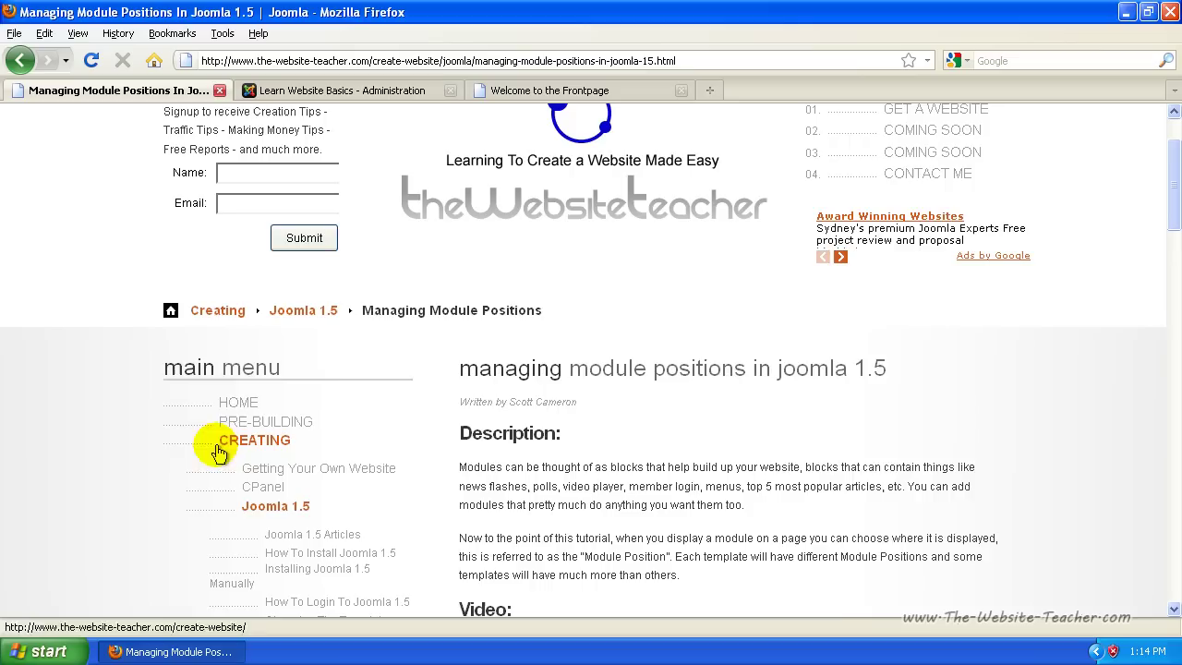
pyautogui.scroll(-4, 226, 425)
pyautogui.scroll(6, 254, 399)
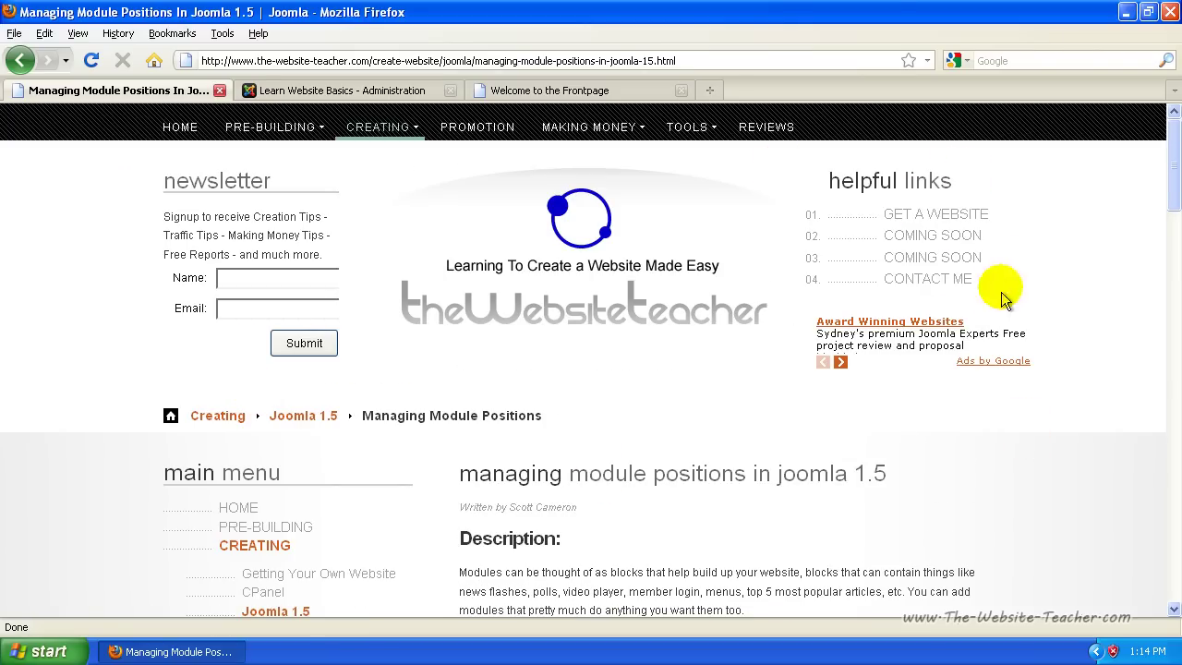
# Examine the module blocks on the website's front page, including the menu, login form, polls, who's online and advertisement.
pyautogui.click(549, 91)
pyautogui.scroll(-4, 107, 349)
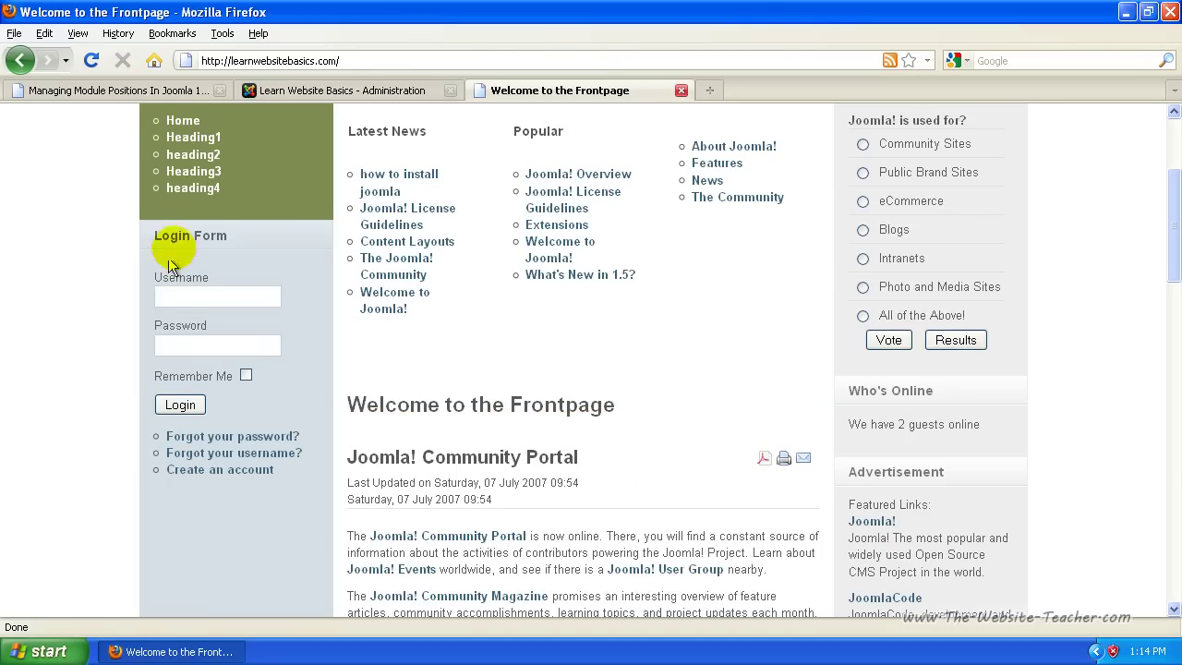
pyautogui.scroll(4, 583, 363)
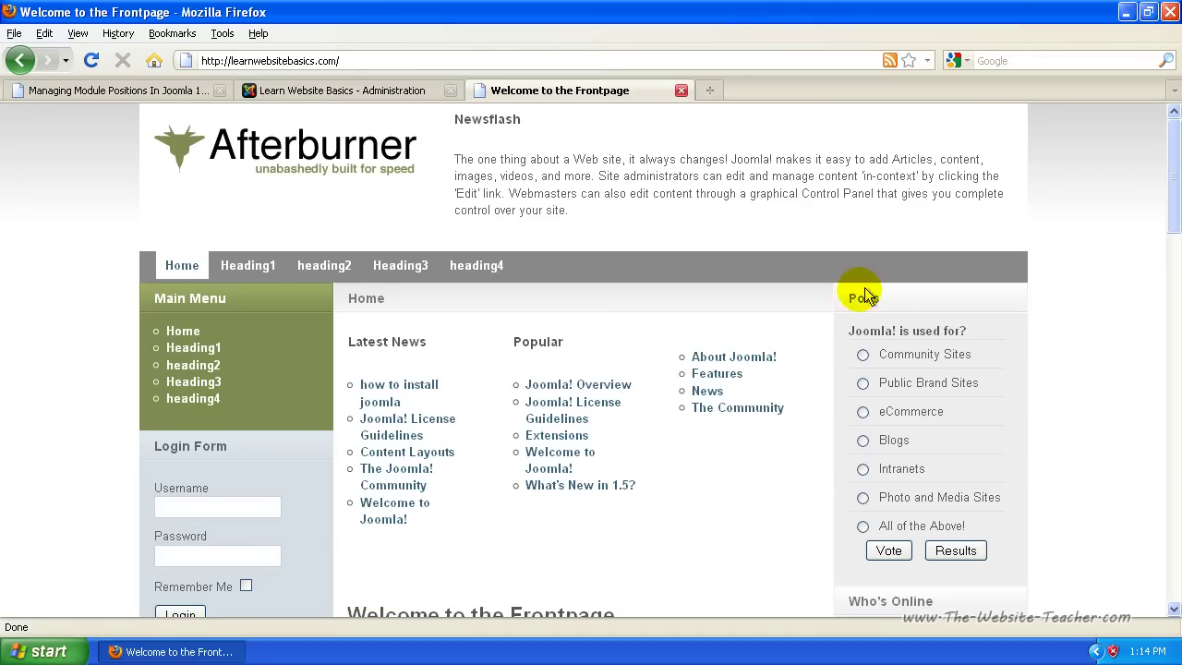
pyautogui.scroll(-4, 1032, 545)
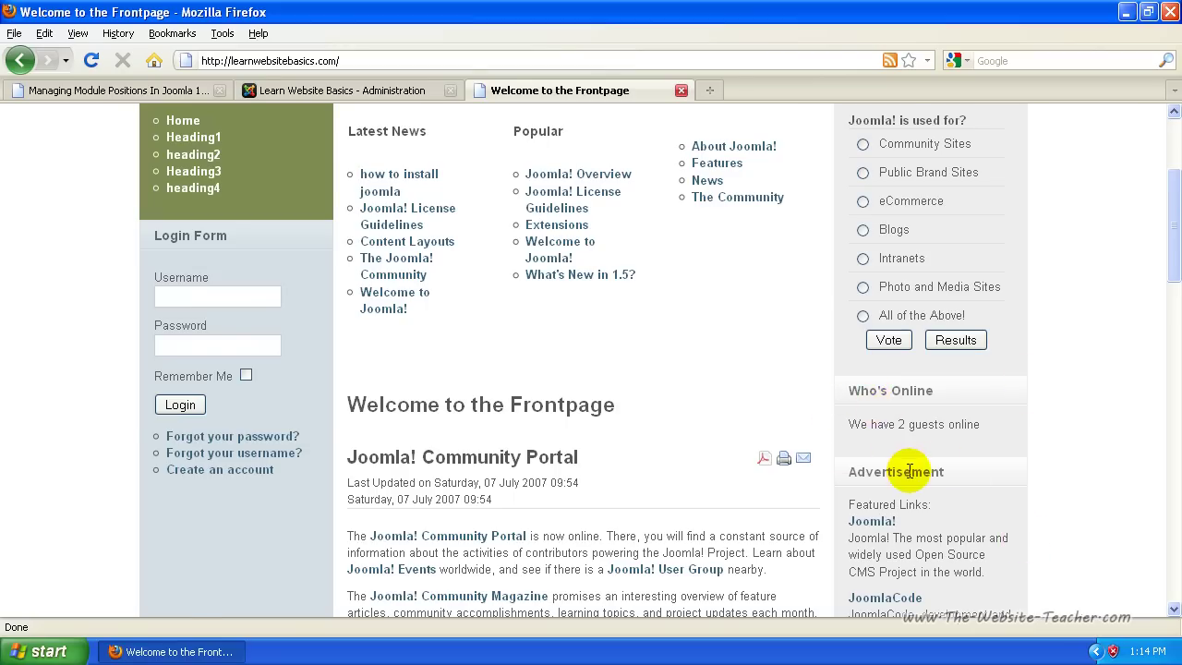
pyautogui.scroll(4, 905, 474)
pyautogui.scroll(-4, 909, 476)
pyautogui.scroll(4, 909, 477)
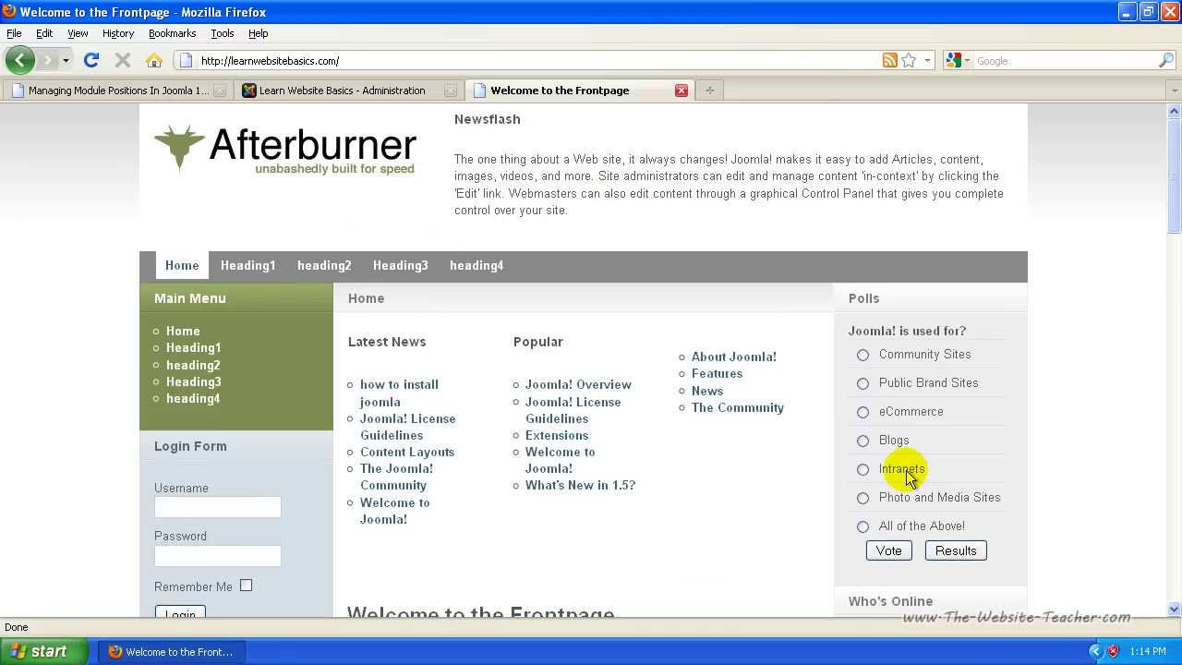
pyautogui.scroll(-4, 904, 473)
pyautogui.scroll(4, 905, 473)
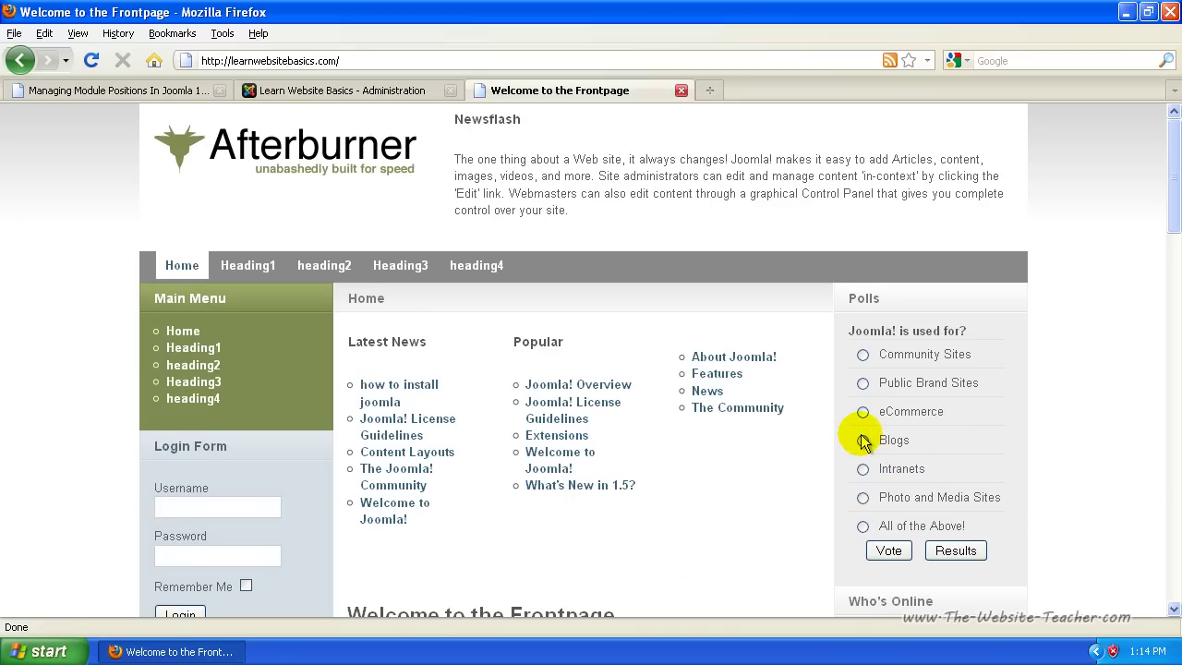
pyautogui.scroll(-6, 862, 441)
pyautogui.scroll(2, 844, 370)
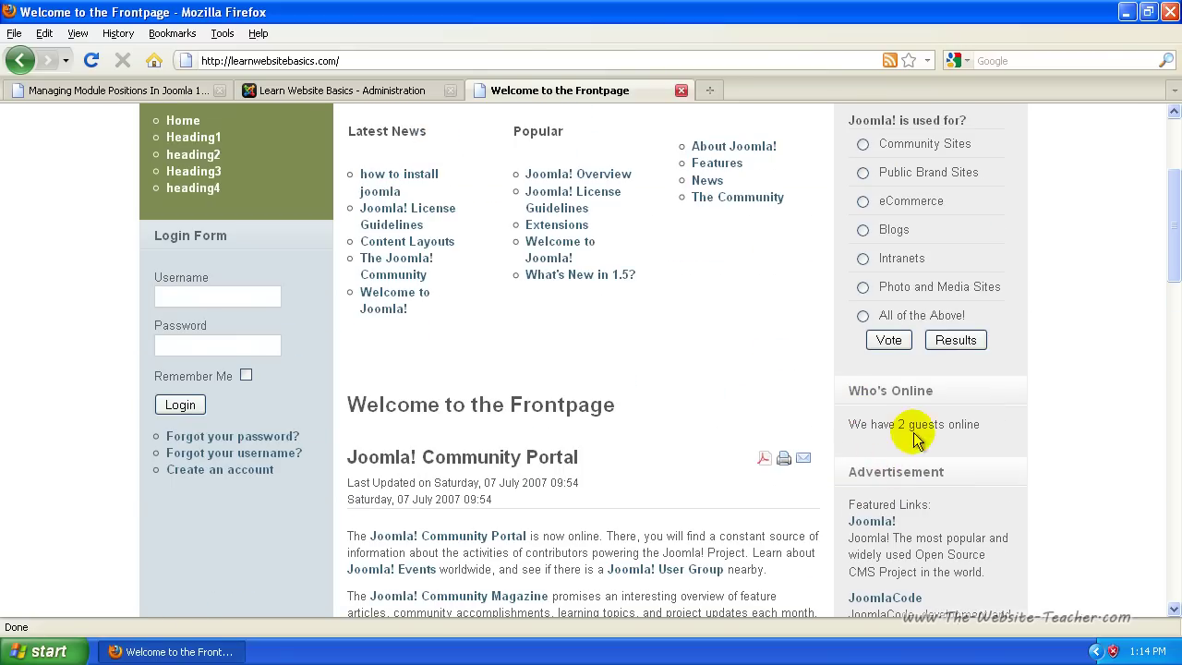
pyautogui.scroll(4, 1042, 462)
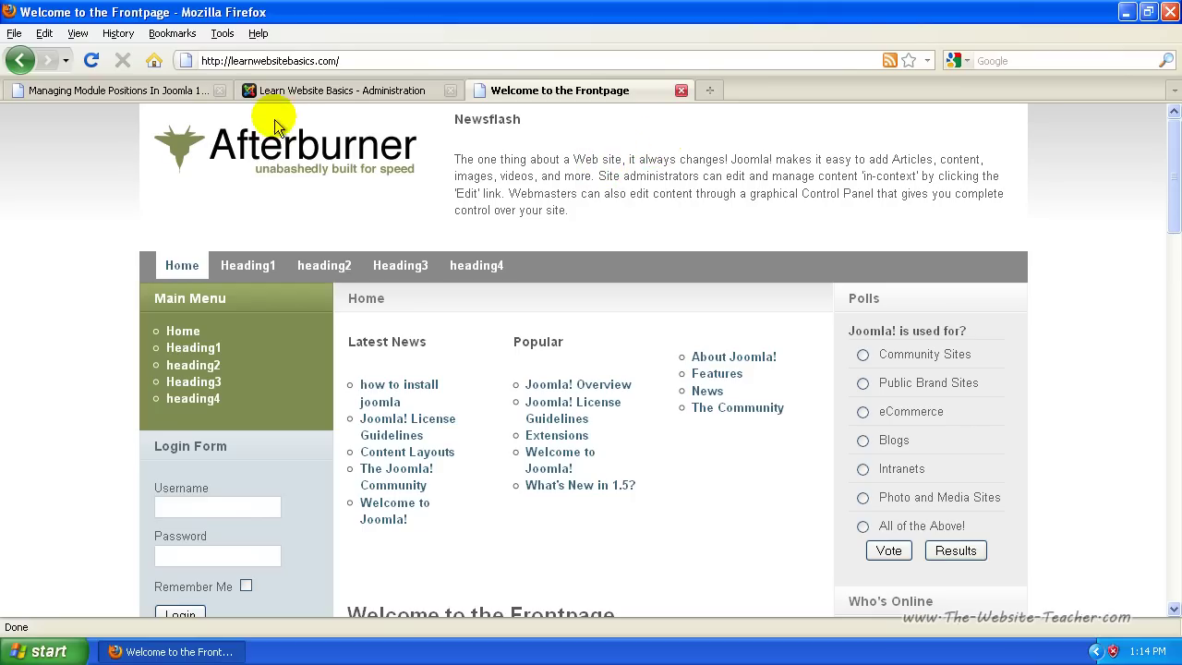
# Open the Module Manager in the site's Joomla administration.
pyautogui.click(328, 92)
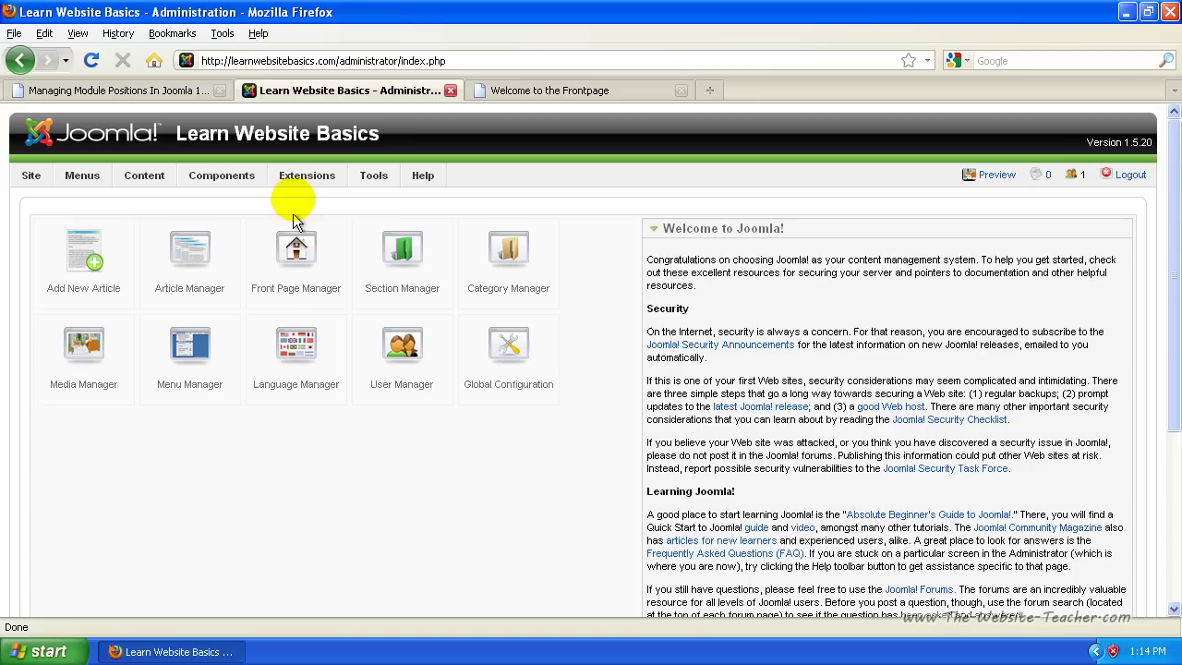
pyautogui.moveTo(307, 182)
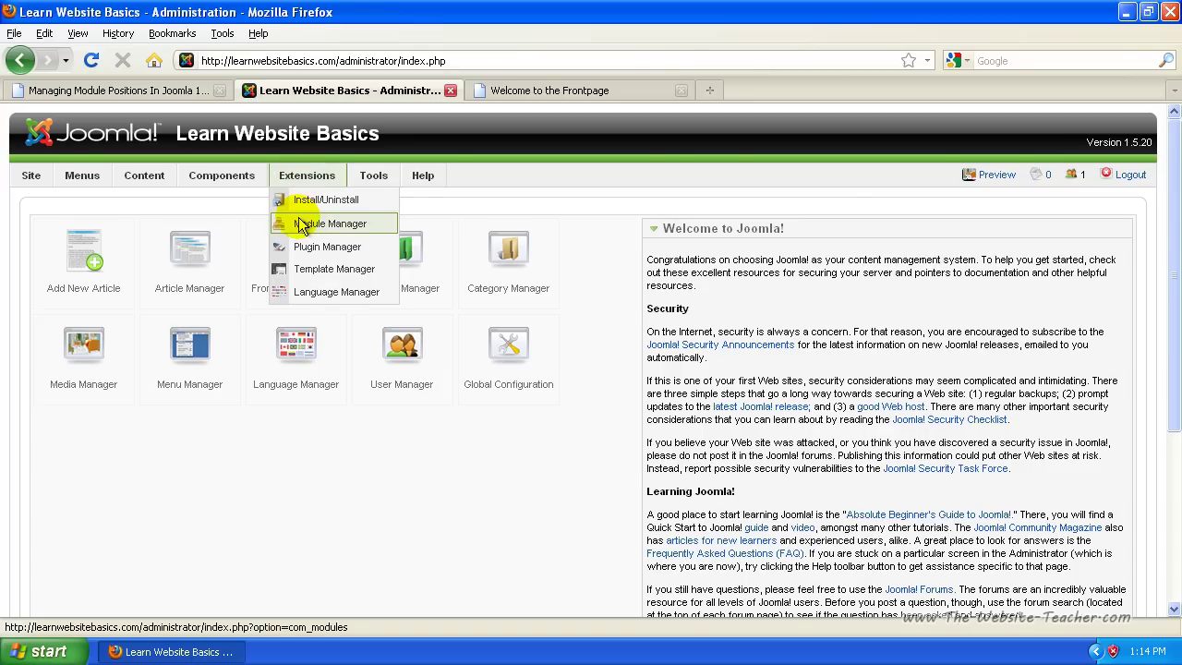
pyautogui.click(357, 225)
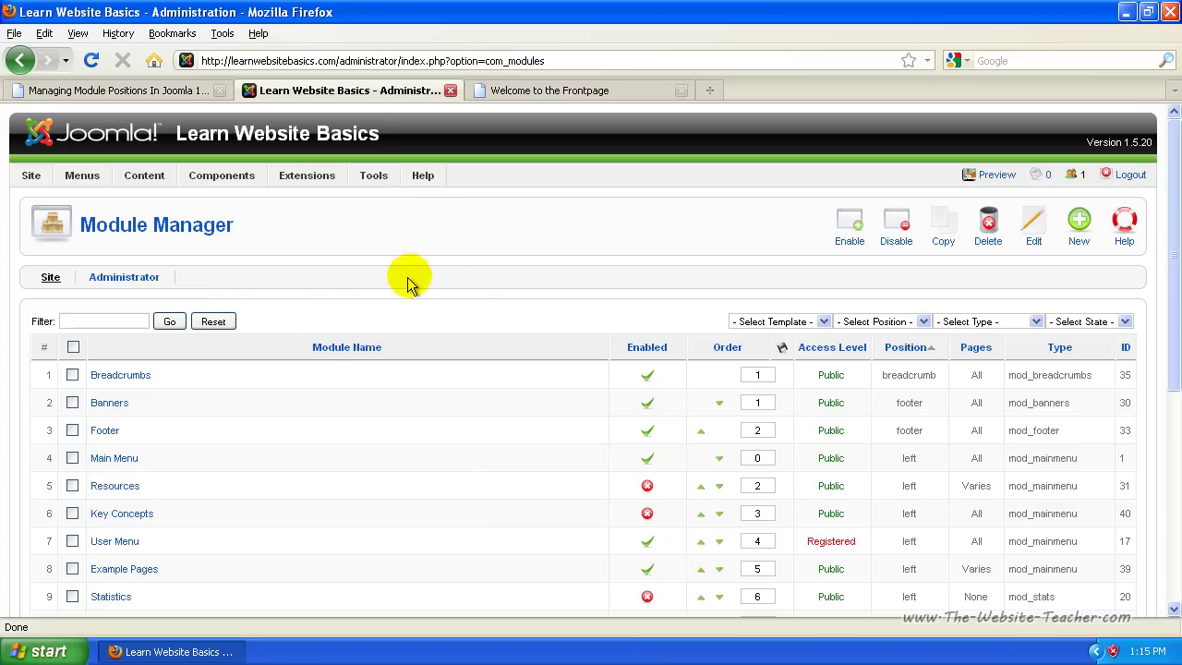
# Set the module list to display all modules on one page.
pyautogui.scroll(-2, 387, 282)
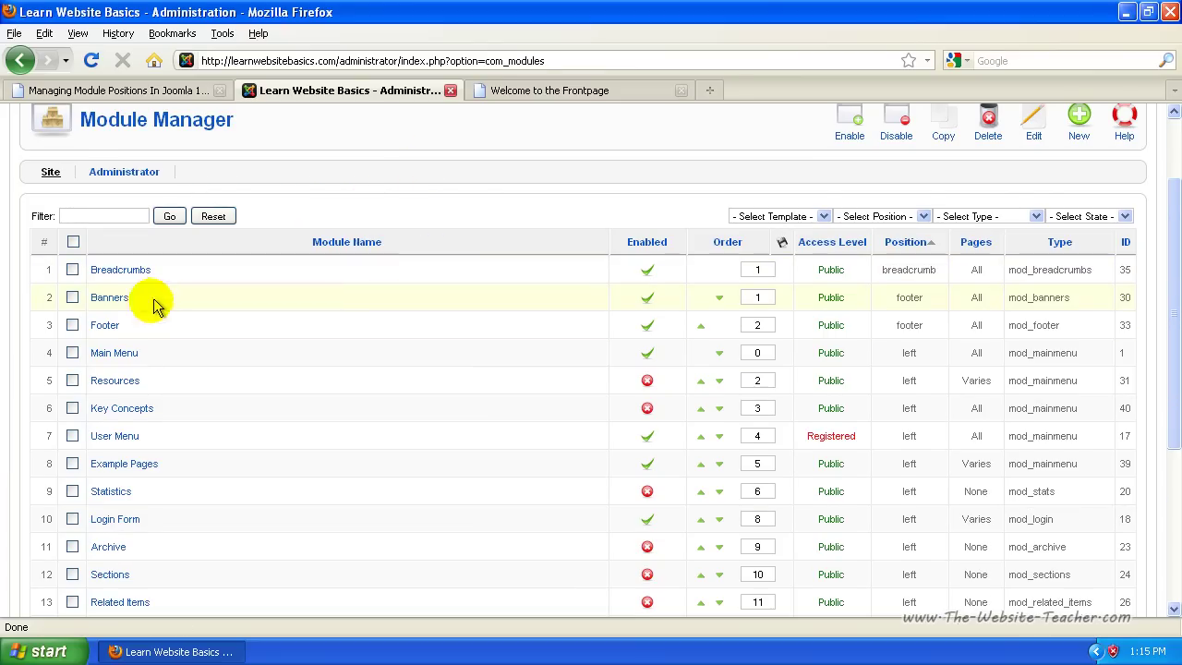
pyautogui.scroll(-4, 158, 270)
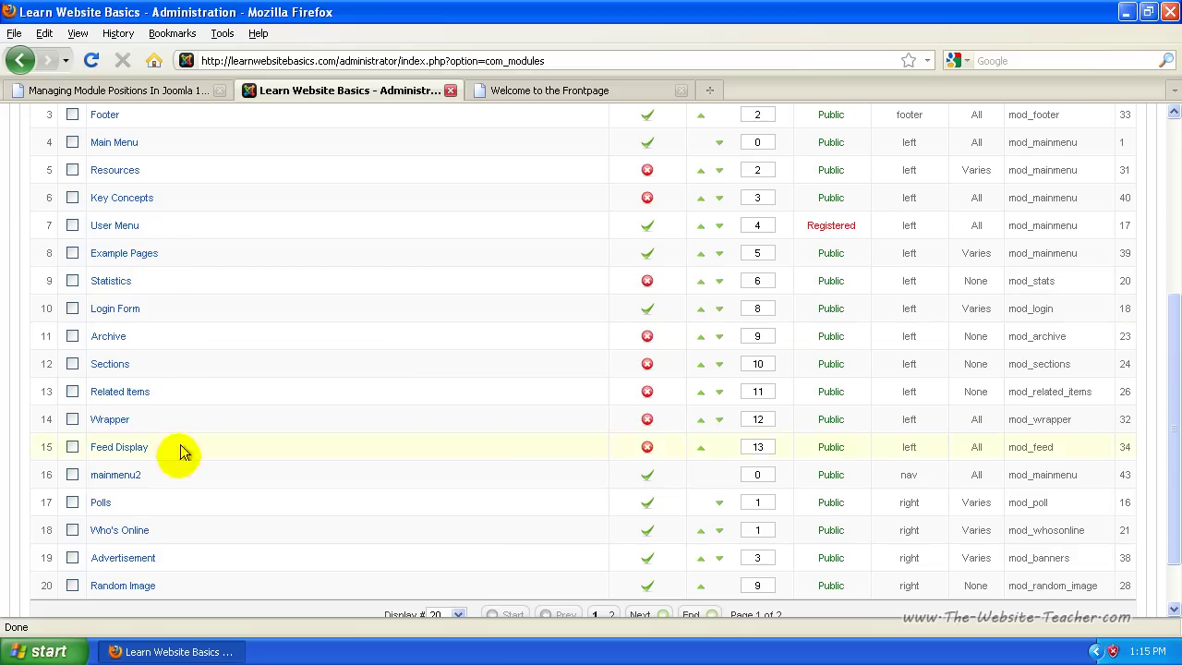
pyautogui.scroll(-2, 169, 499)
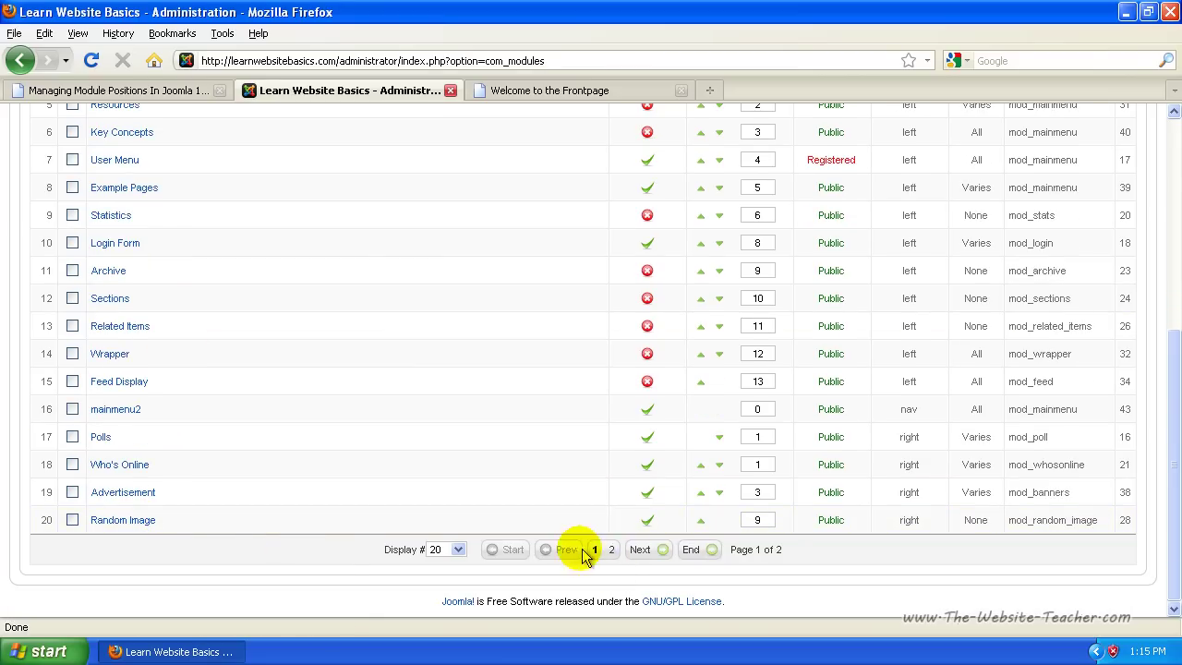
pyautogui.click(451, 551)
pyautogui.click(439, 542)
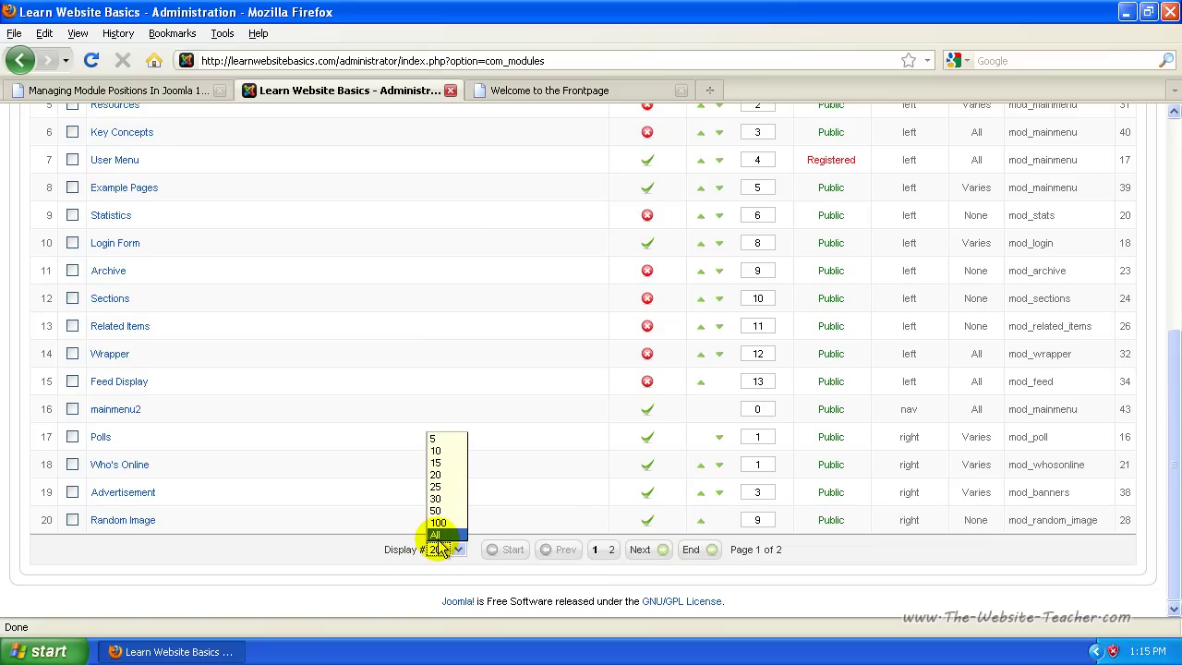
pyautogui.click(438, 535)
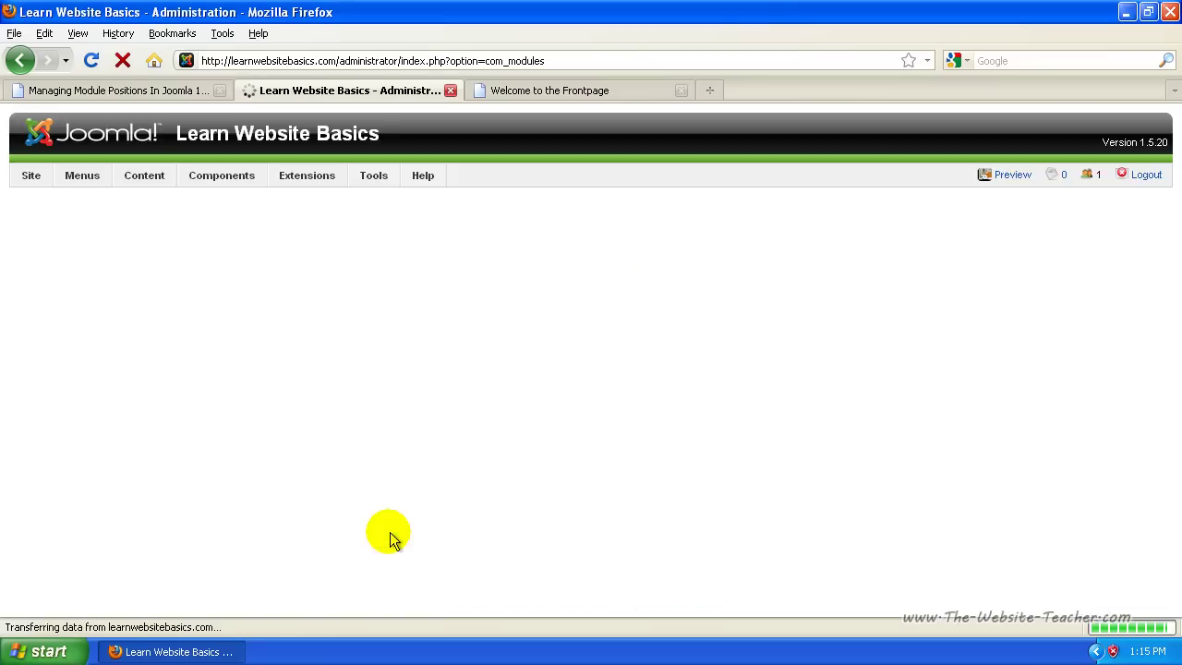
# Review the full module list's enabled, access level and position columns, and compare it with the modules on the front page.
pyautogui.scroll(-10, 430, 443)
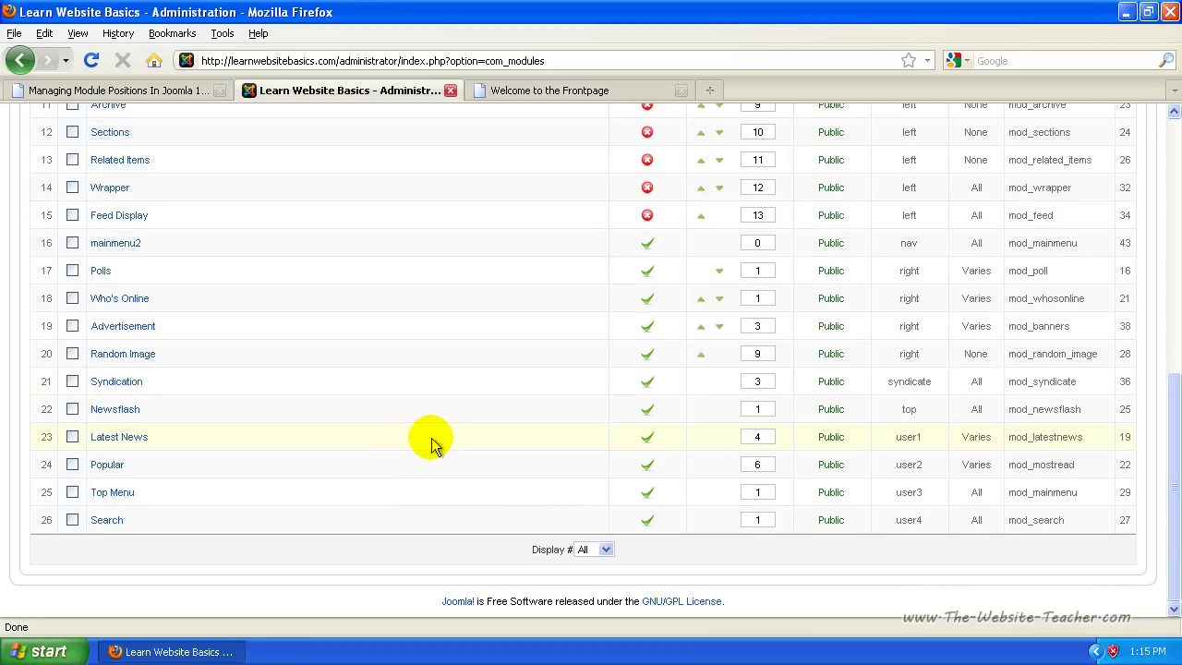
pyautogui.scroll(2, 379, 455)
pyautogui.scroll(8, 379, 456)
pyautogui.scroll(-12, 378, 455)
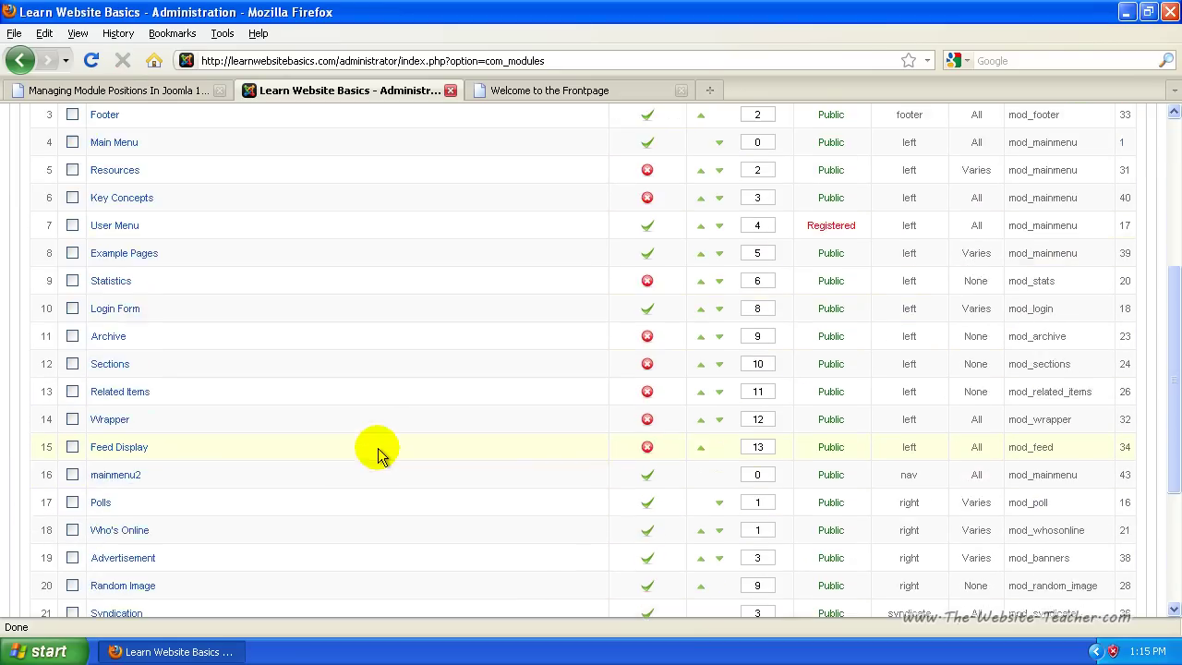
pyautogui.scroll(8, 378, 455)
pyautogui.scroll(3, 378, 455)
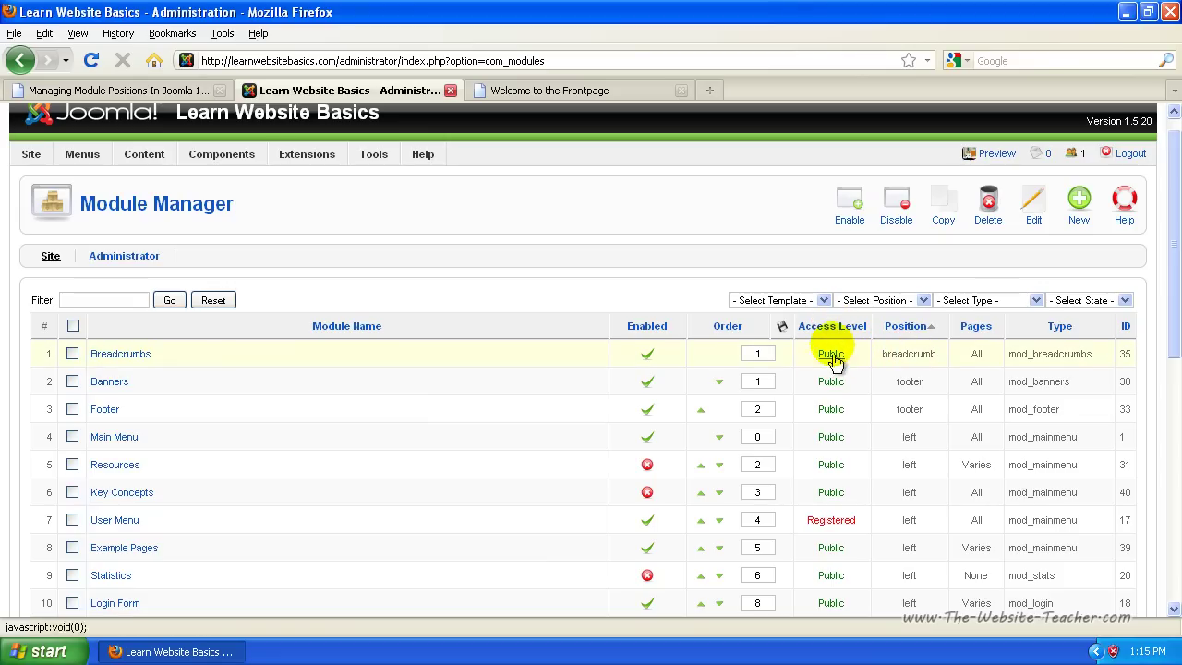
pyautogui.scroll(-8, 835, 361)
pyautogui.scroll(-3, 835, 365)
pyautogui.scroll(10, 834, 370)
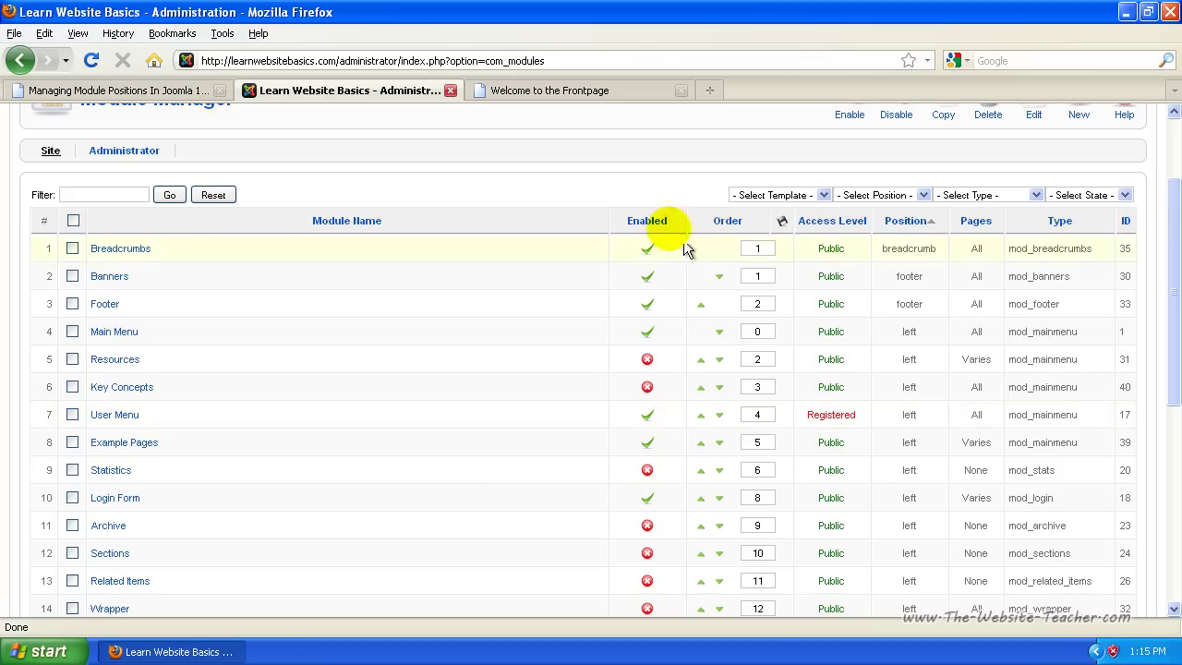
pyautogui.click(586, 88)
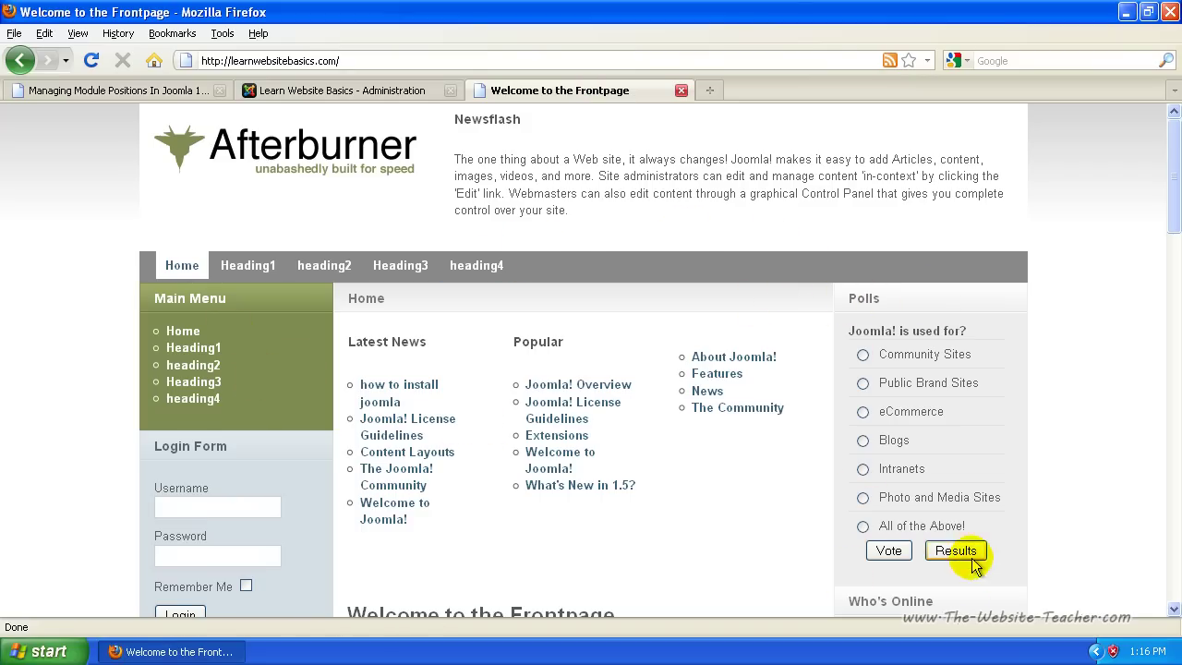
pyautogui.scroll(-2, 964, 554)
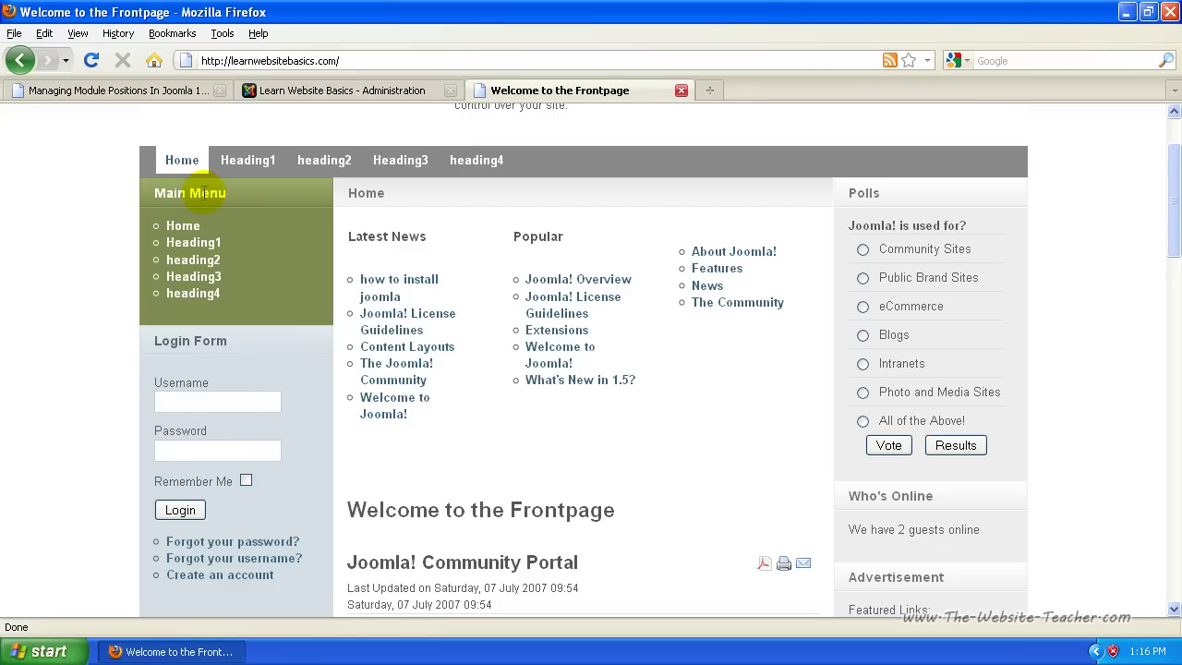
pyautogui.scroll(2, 206, 192)
# Open the Polls module for editing from the Module Manager list.
pyautogui.click(295, 90)
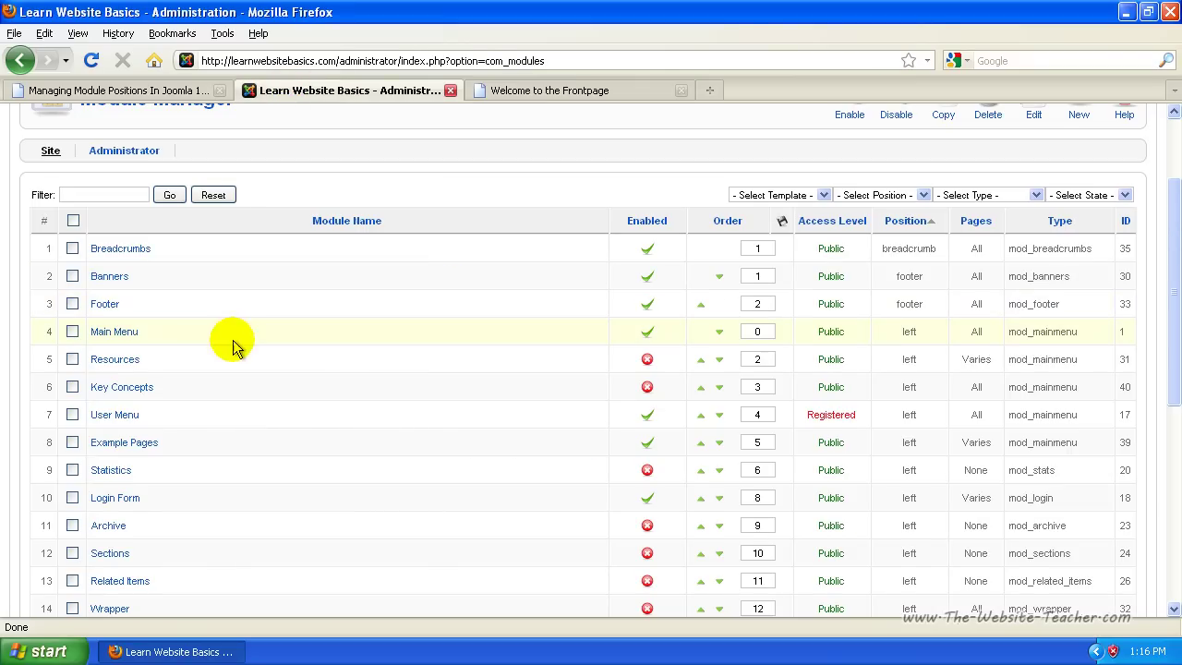
pyautogui.scroll(-4, 231, 342)
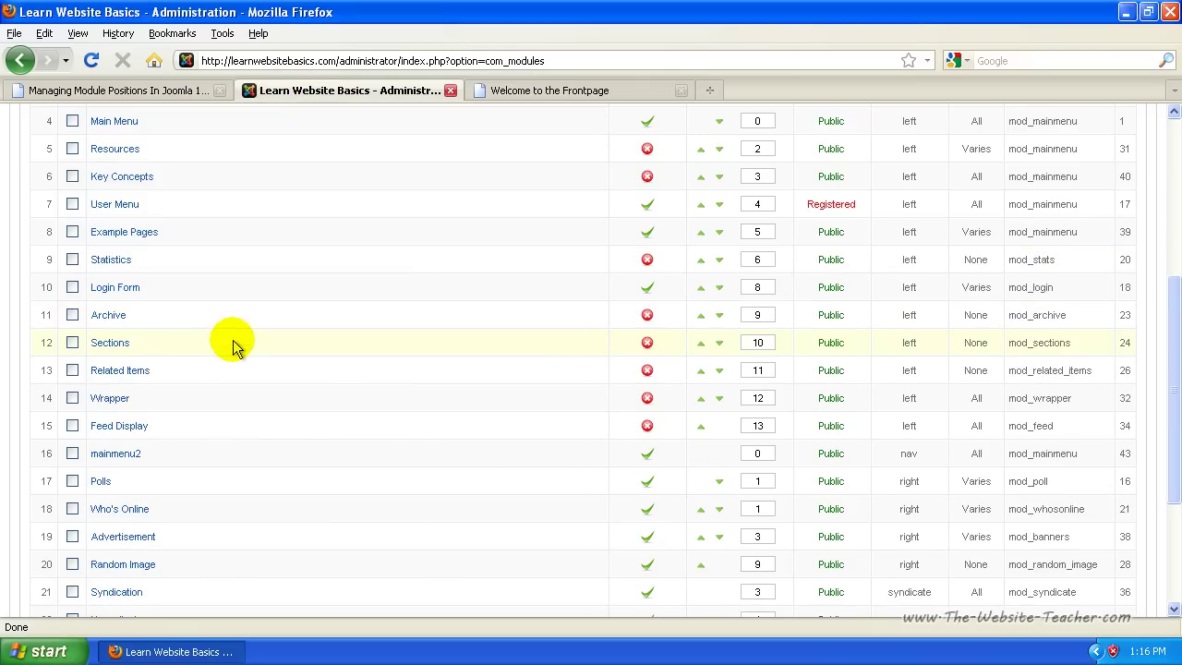
pyautogui.click(100, 485)
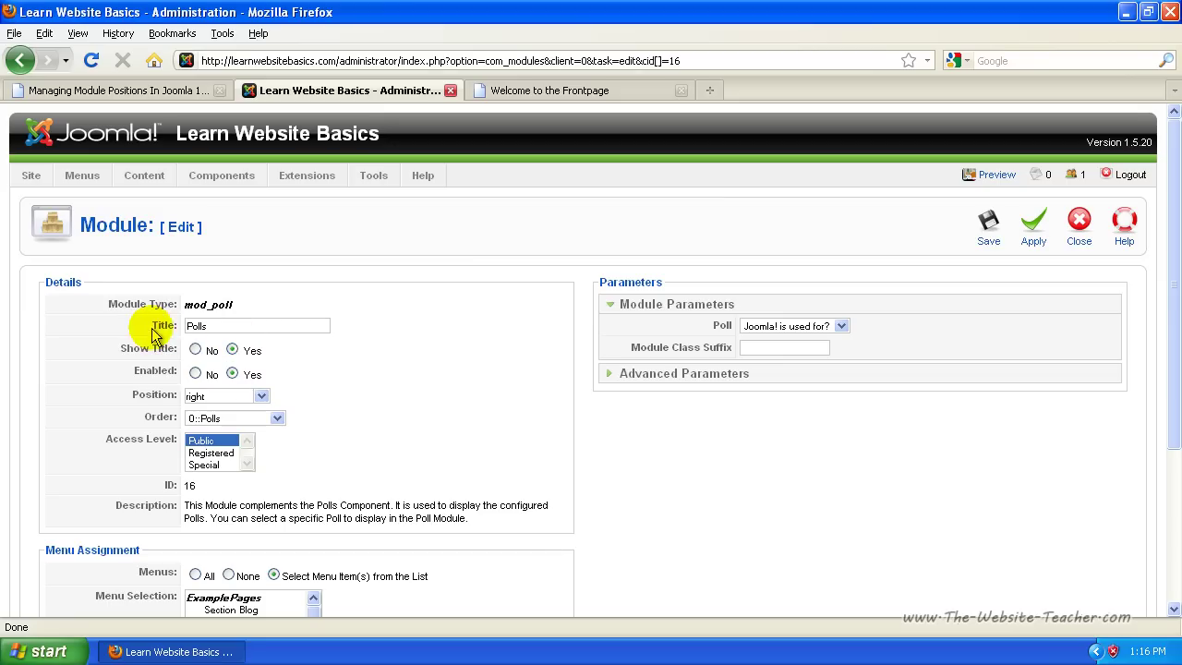
# Compare the Polls module's title setting with the heading of the poll block on the front page.
pyautogui.doubleClick(221, 326)
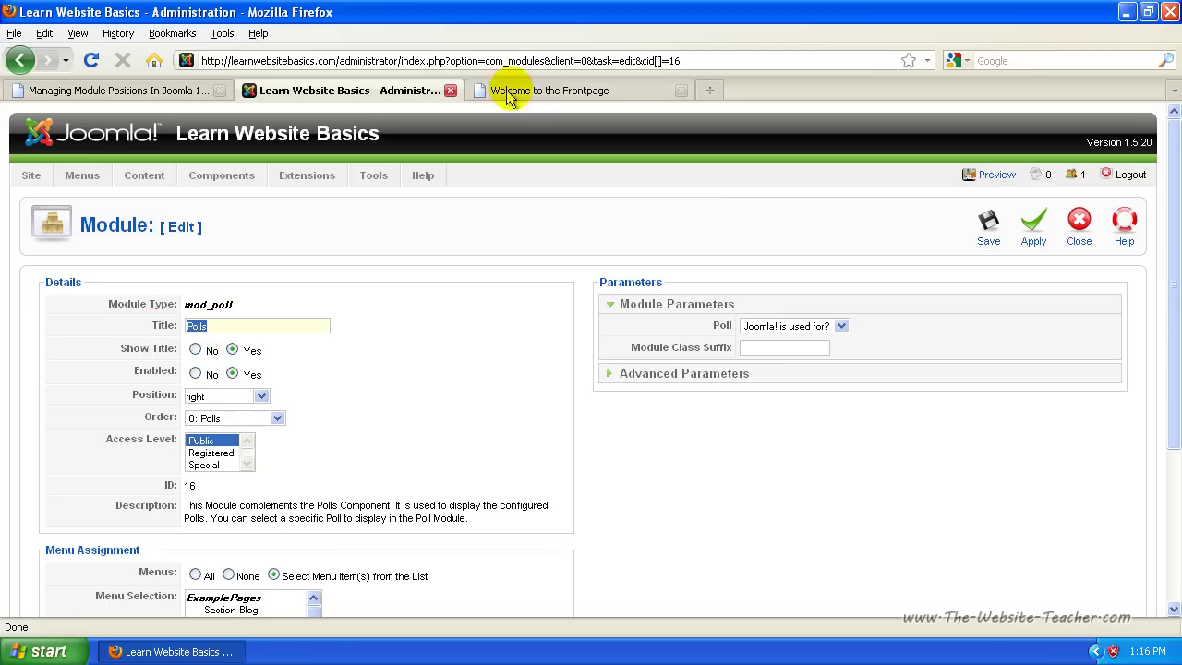
pyautogui.click(545, 89)
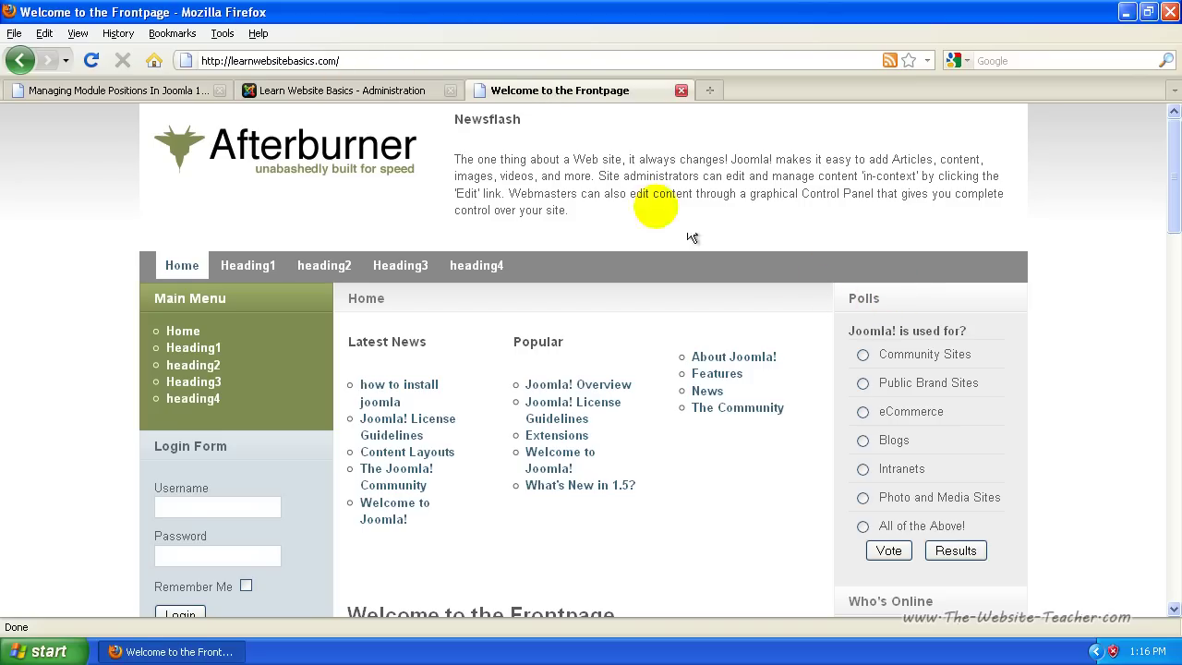
pyautogui.click(392, 85)
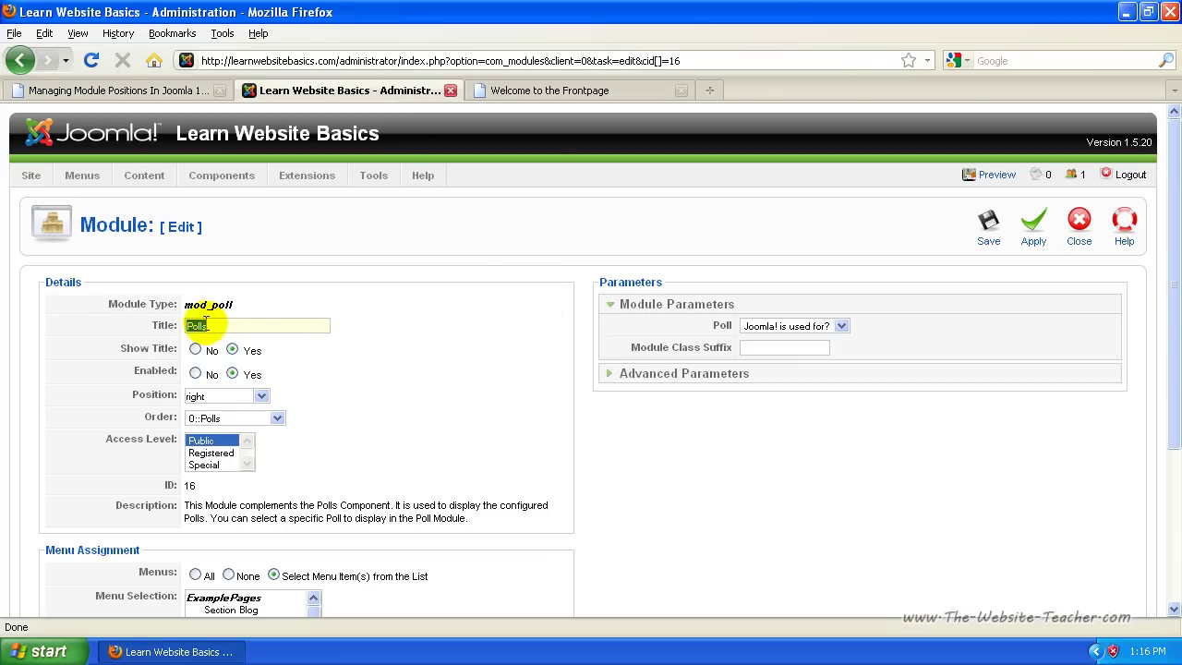
pyautogui.click(601, 87)
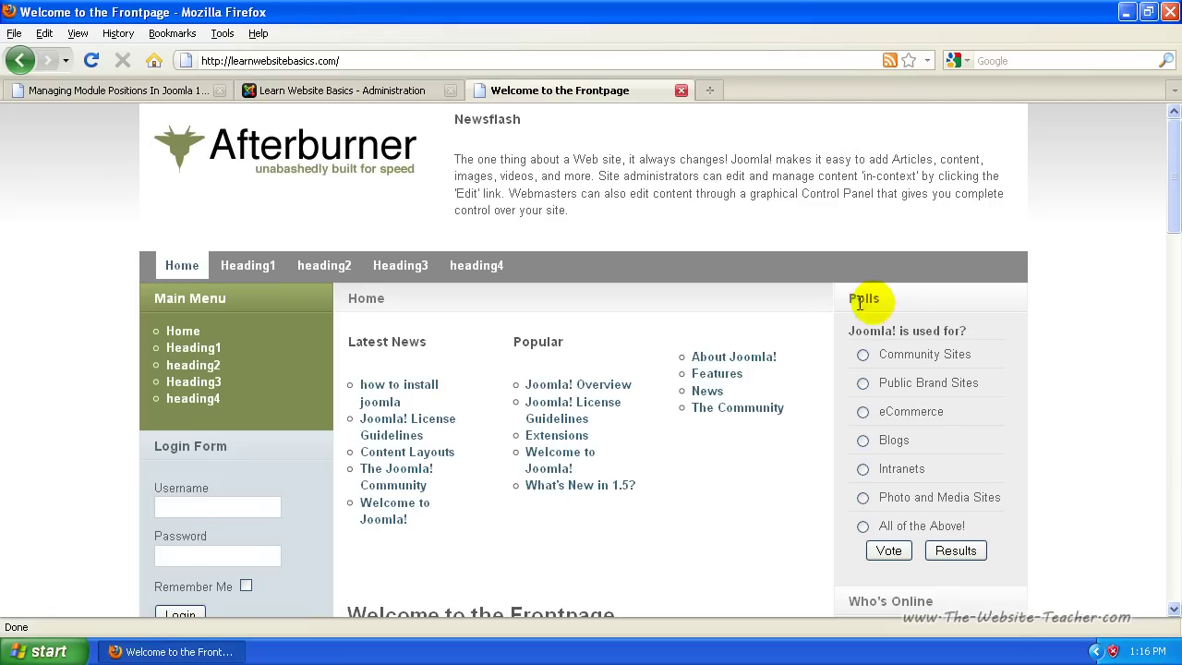
# Return to the Polls module's settings and set its Enabled option to No.
pyautogui.click(379, 91)
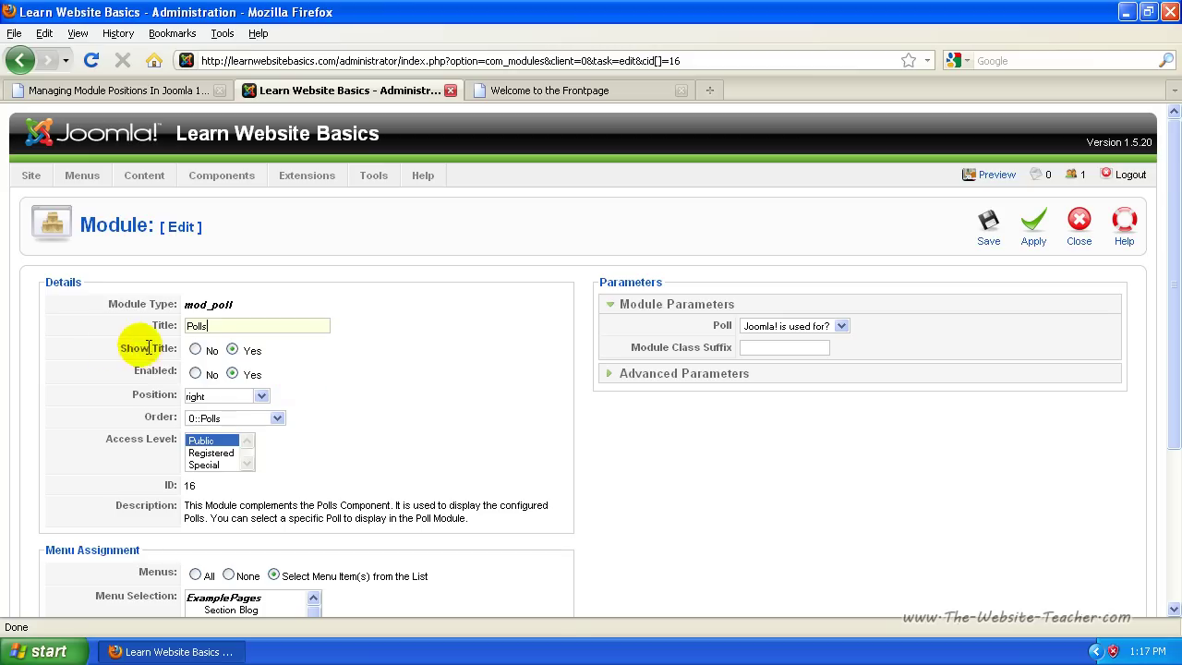
pyautogui.moveTo(116, 348); pyautogui.dragTo(175, 347)
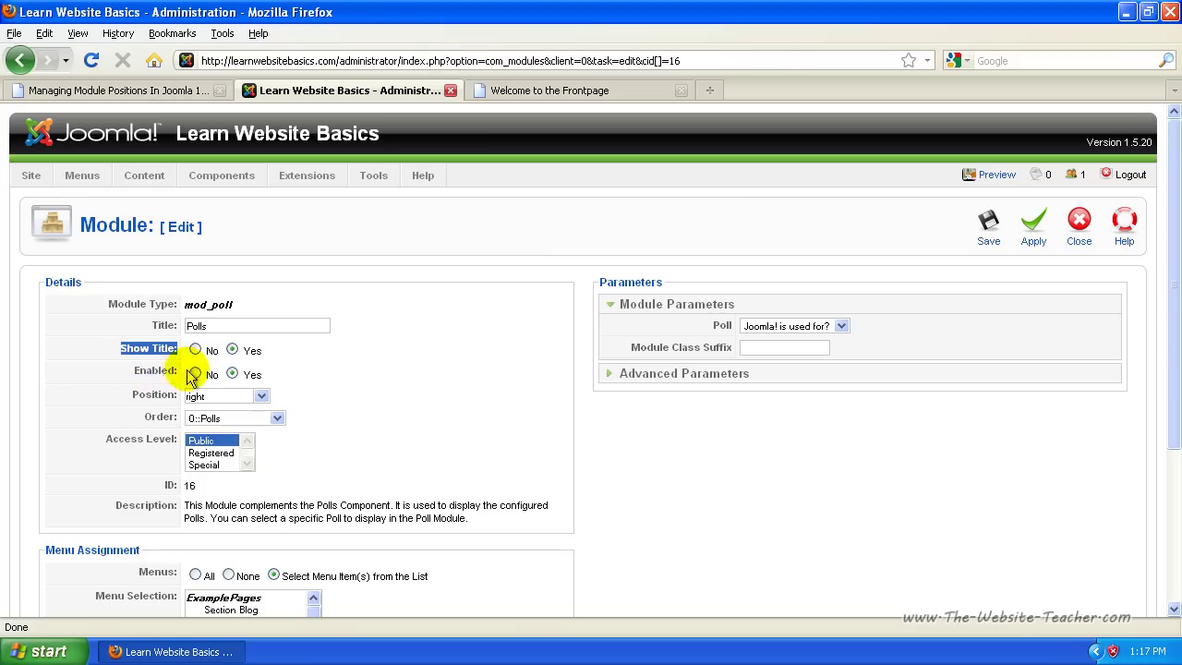
pyautogui.click(150, 371)
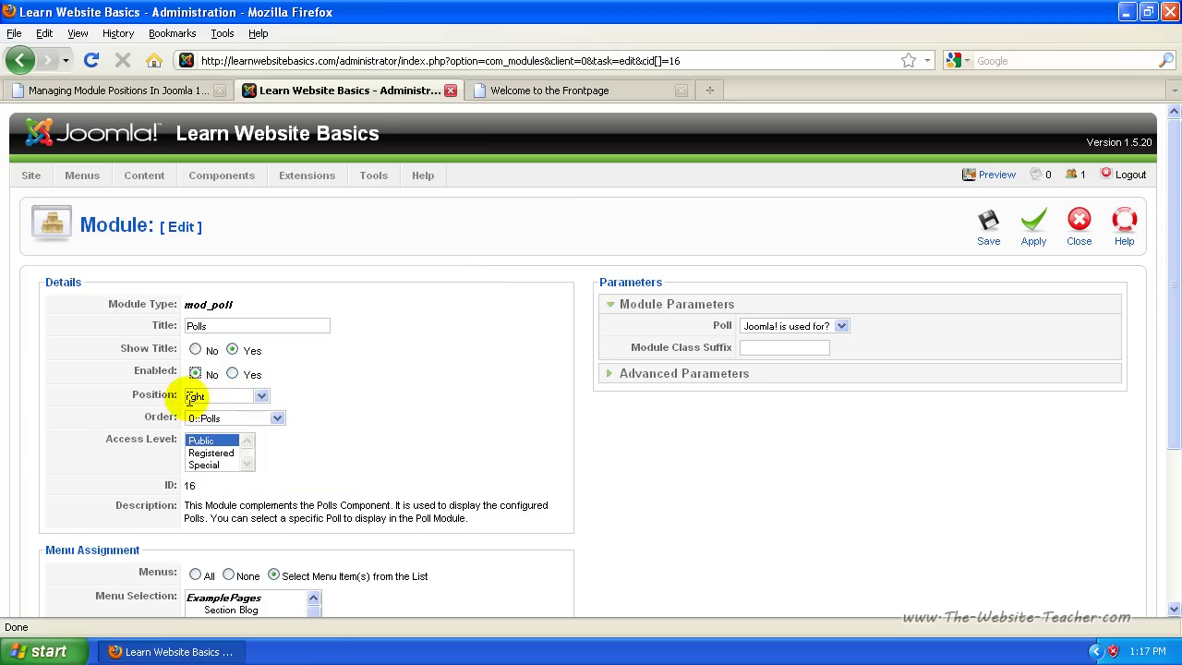
# Examine where the modules are positioned in the side columns of the website's front page.
pyautogui.click(541, 89)
pyautogui.scroll(-6, 926, 366)
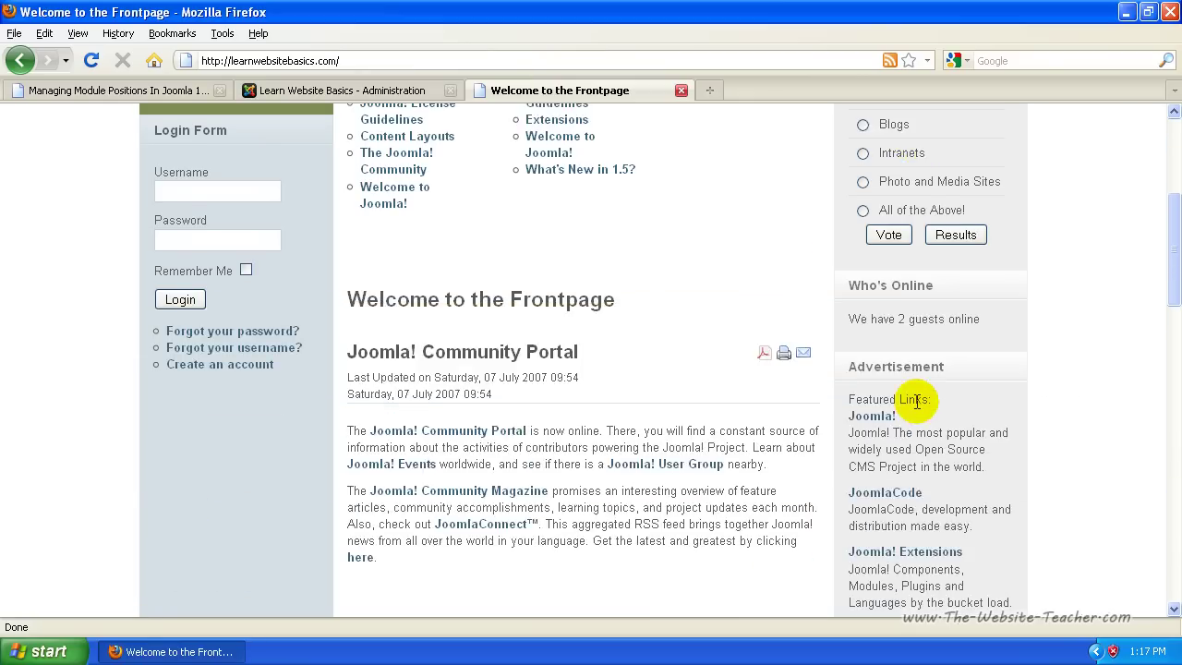
pyautogui.scroll(6, 926, 480)
pyautogui.scroll(-2, 919, 465)
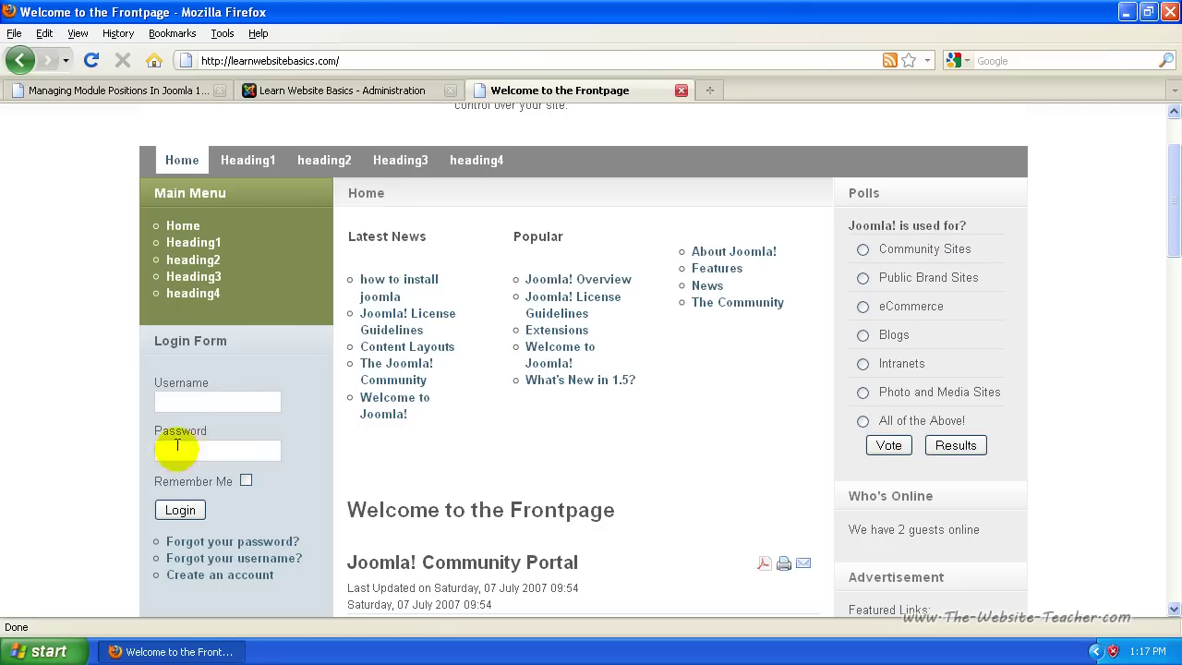
# Set the Polls module's position to left in its settings and apply the change.
pyautogui.click(362, 92)
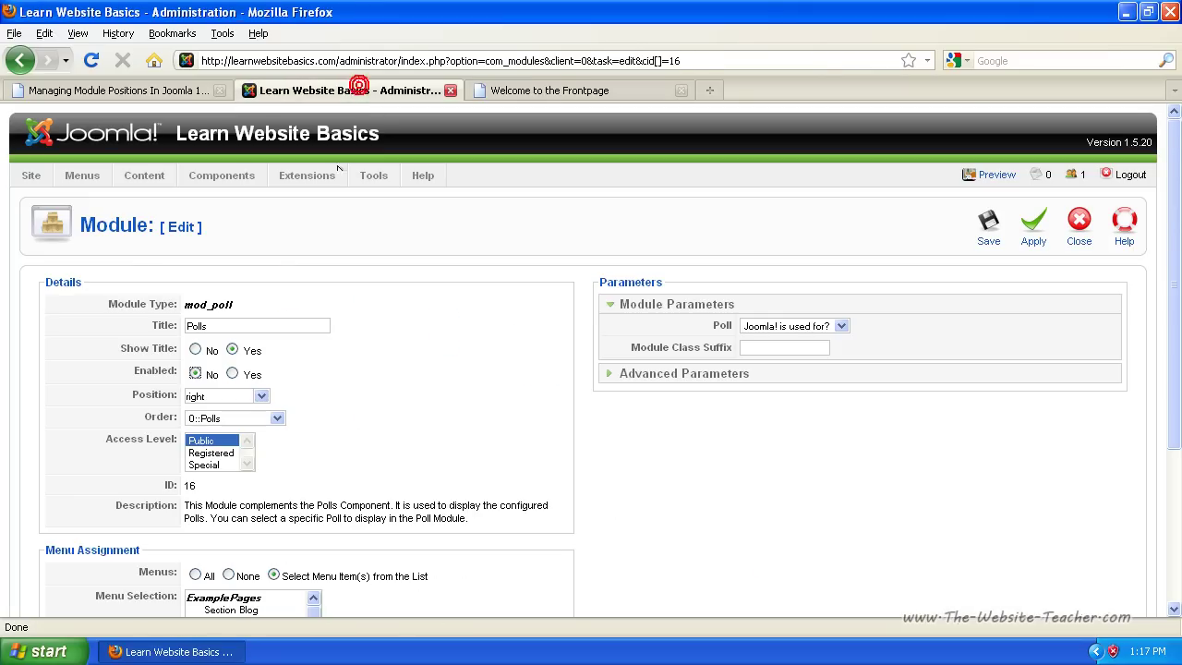
pyautogui.click(231, 397)
pyautogui.click(263, 397)
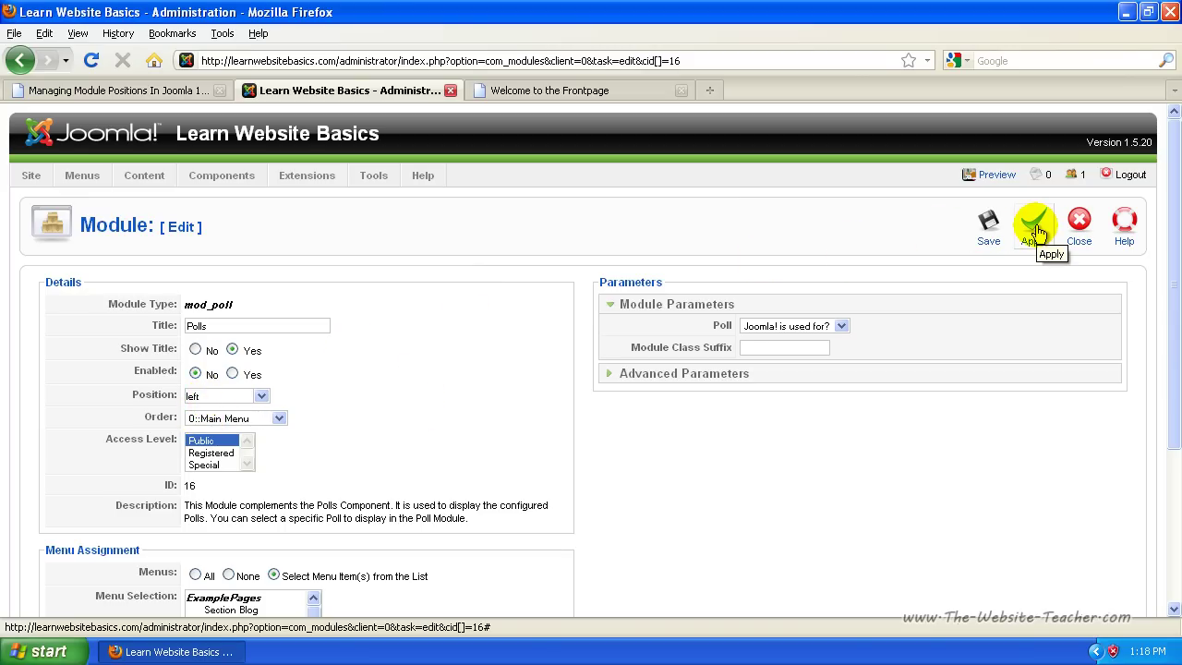
pyautogui.click(1035, 233)
# Reload the website's front page and check both side columns for the Polls module.
pyautogui.click(550, 89)
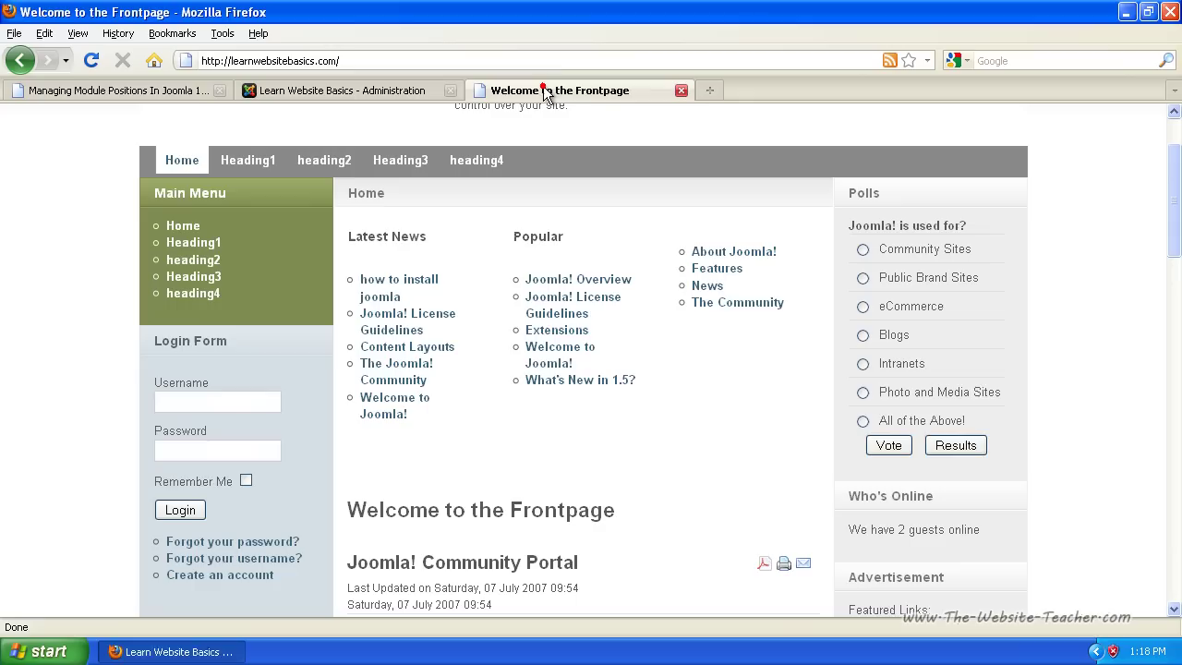
pyautogui.click(91, 61)
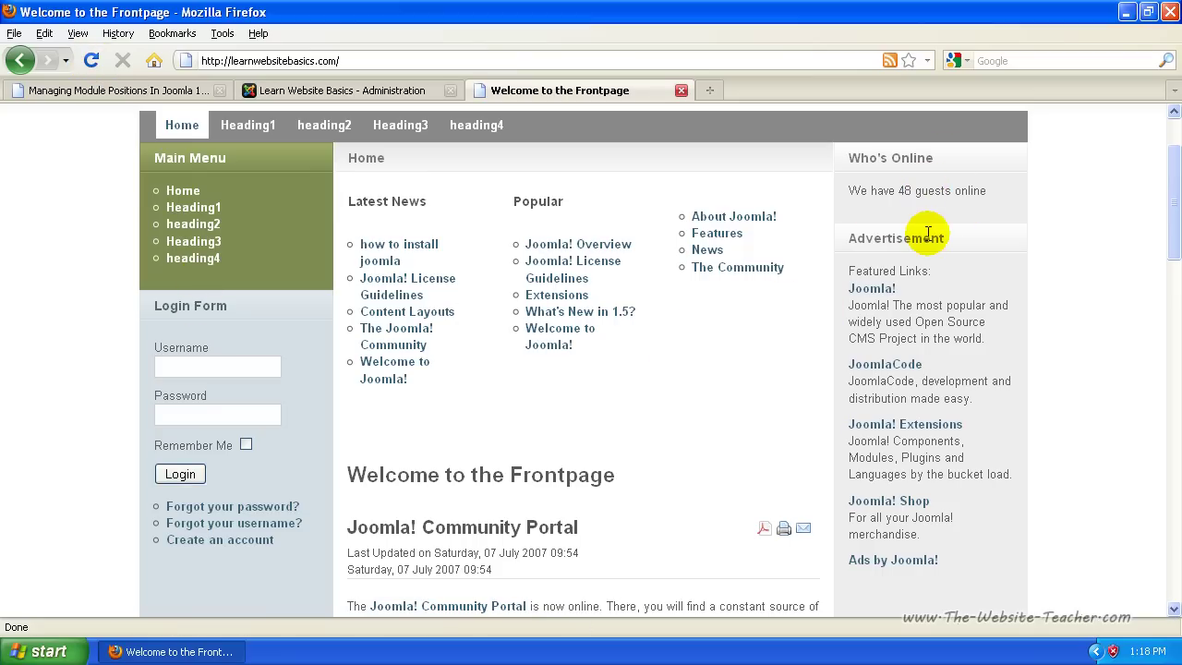
pyautogui.scroll(-14, 214, 353)
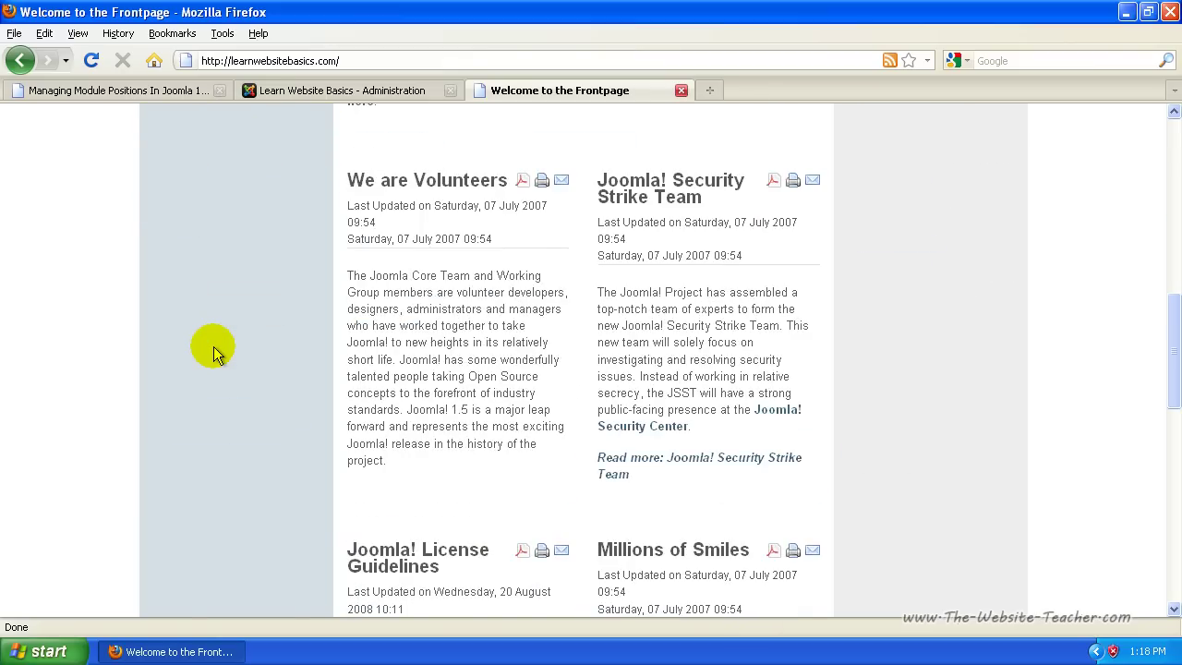
pyautogui.scroll(14, 213, 353)
# Set the Polls module's Enabled option to Yes in the administration and apply the change.
pyautogui.click(315, 87)
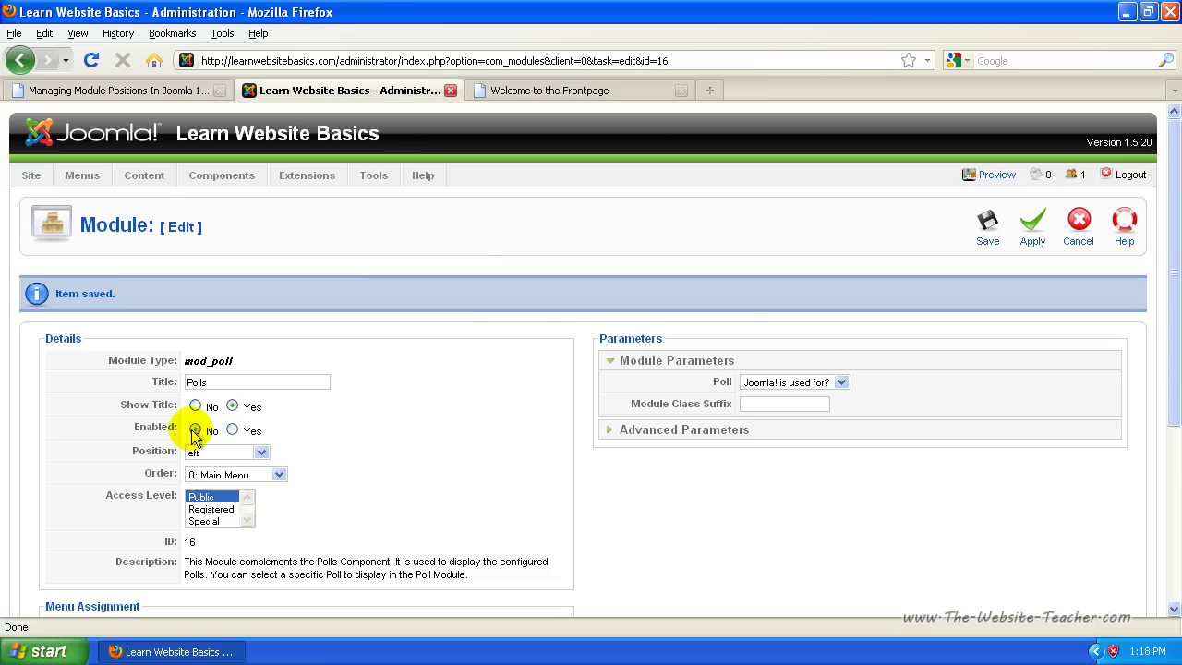
pyautogui.click(232, 431)
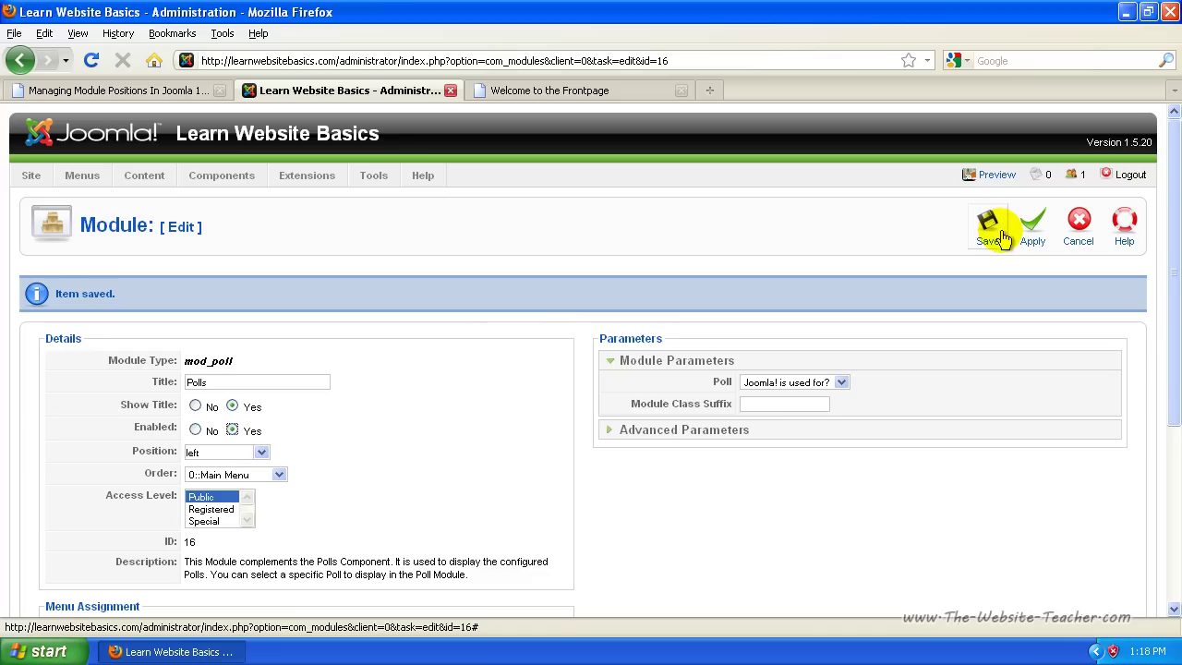
pyautogui.click(1035, 235)
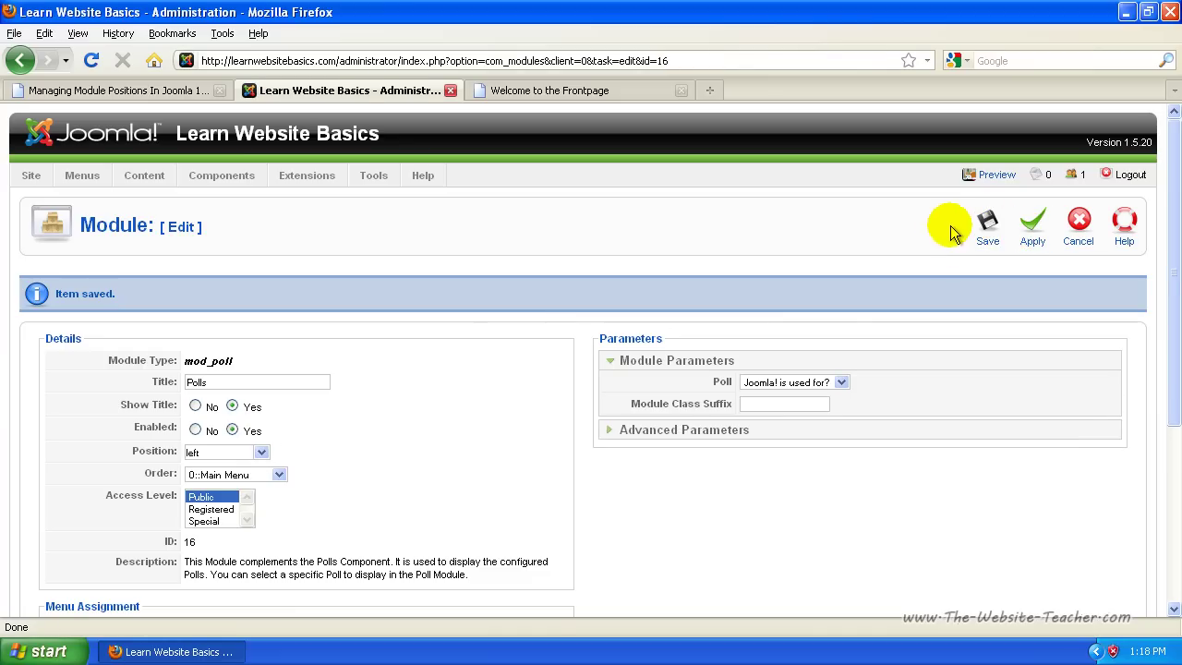
# Reload the front page and examine where the poll sits relative to the Main Menu and Login Form.
pyautogui.click(557, 91)
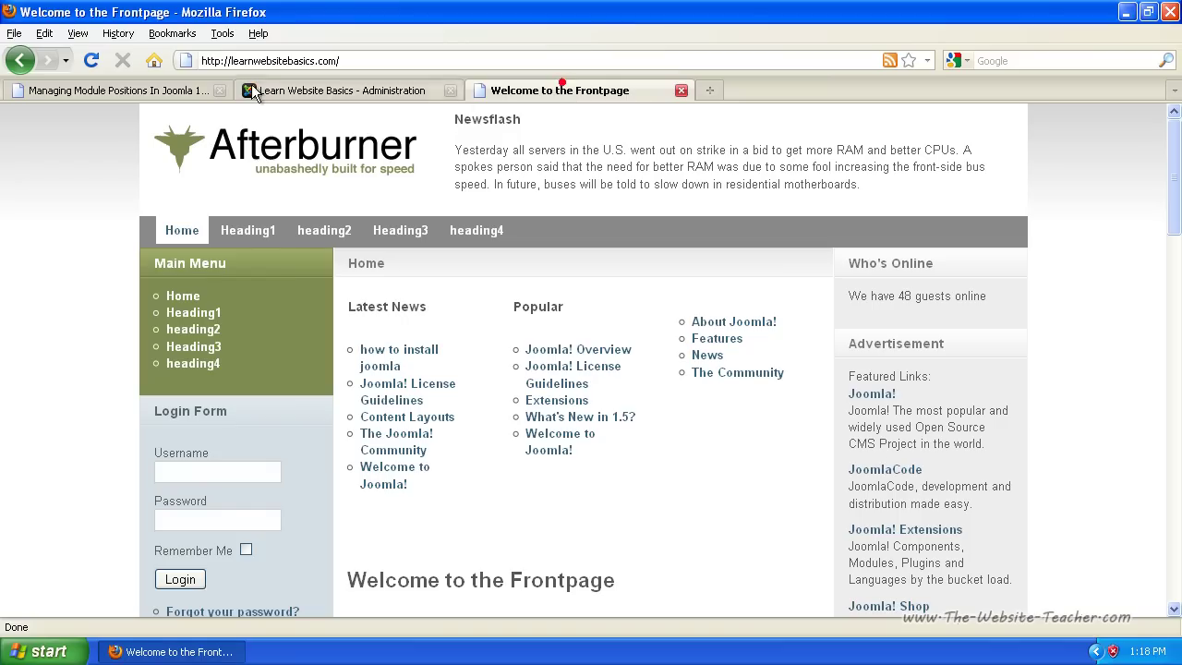
pyautogui.click(91, 62)
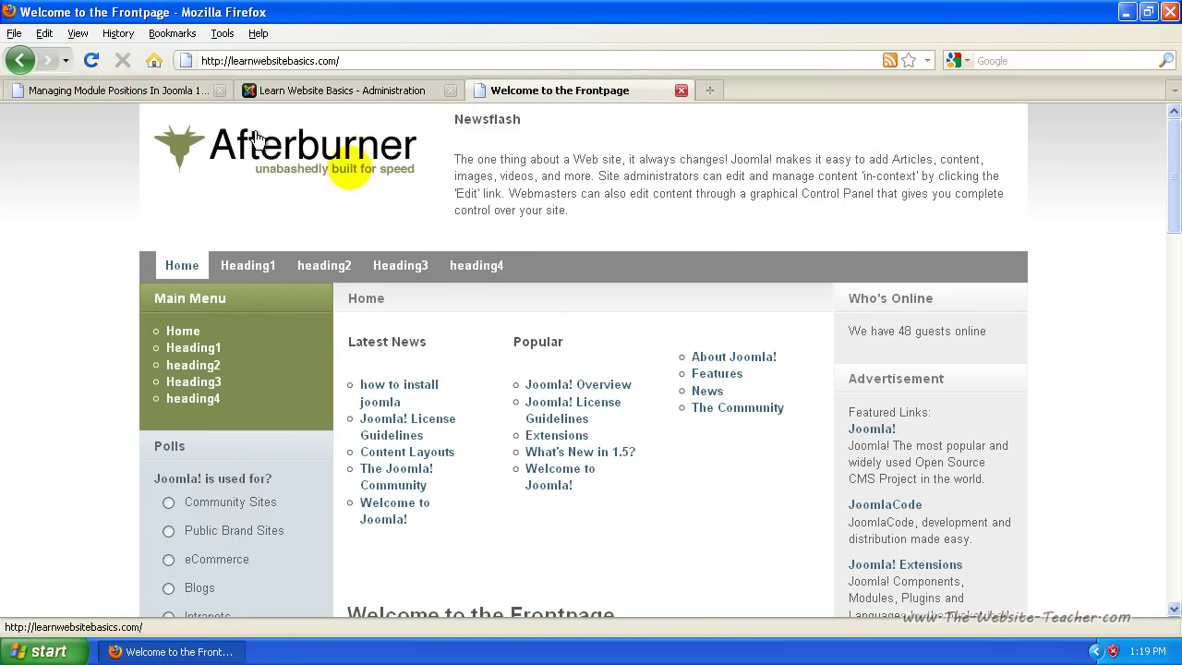
pyautogui.scroll(-6, 647, 342)
pyautogui.scroll(4, 335, 264)
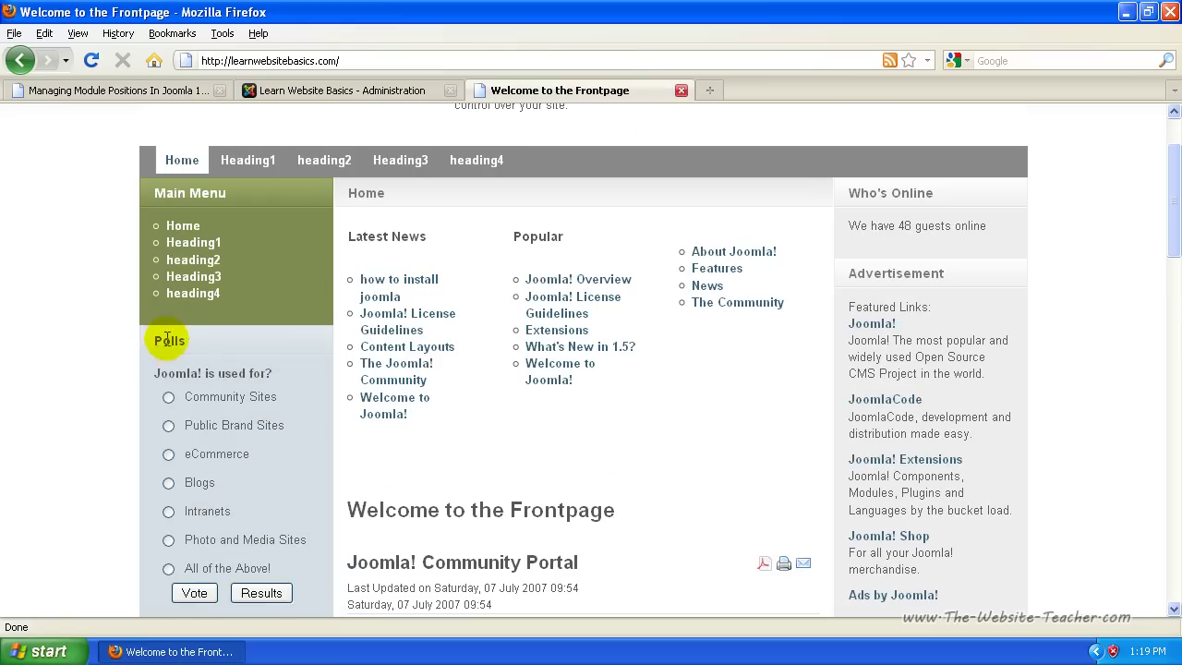
pyautogui.scroll(-4, 168, 341)
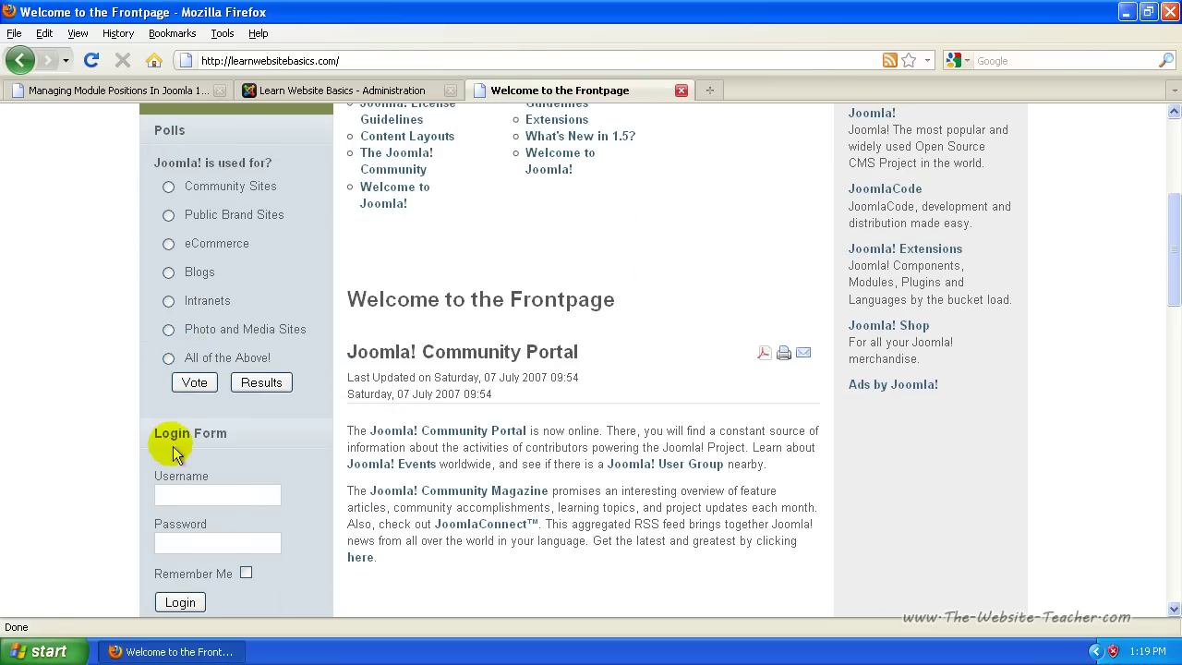
pyautogui.scroll(6, 171, 434)
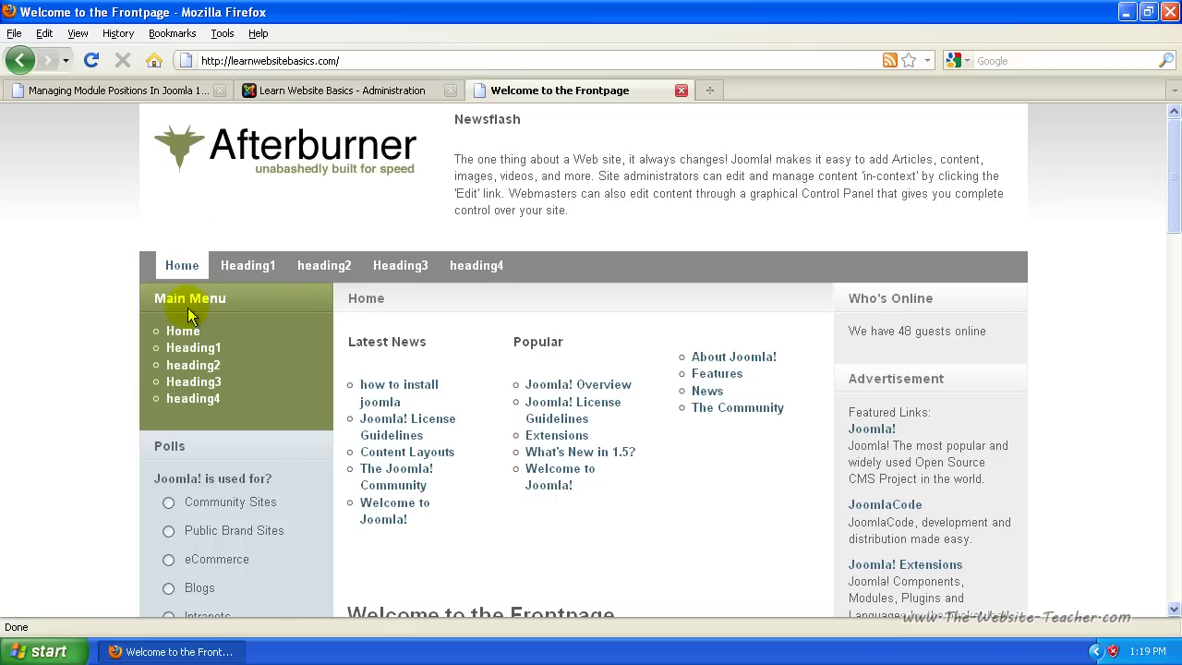
pyautogui.scroll(-6, 188, 308)
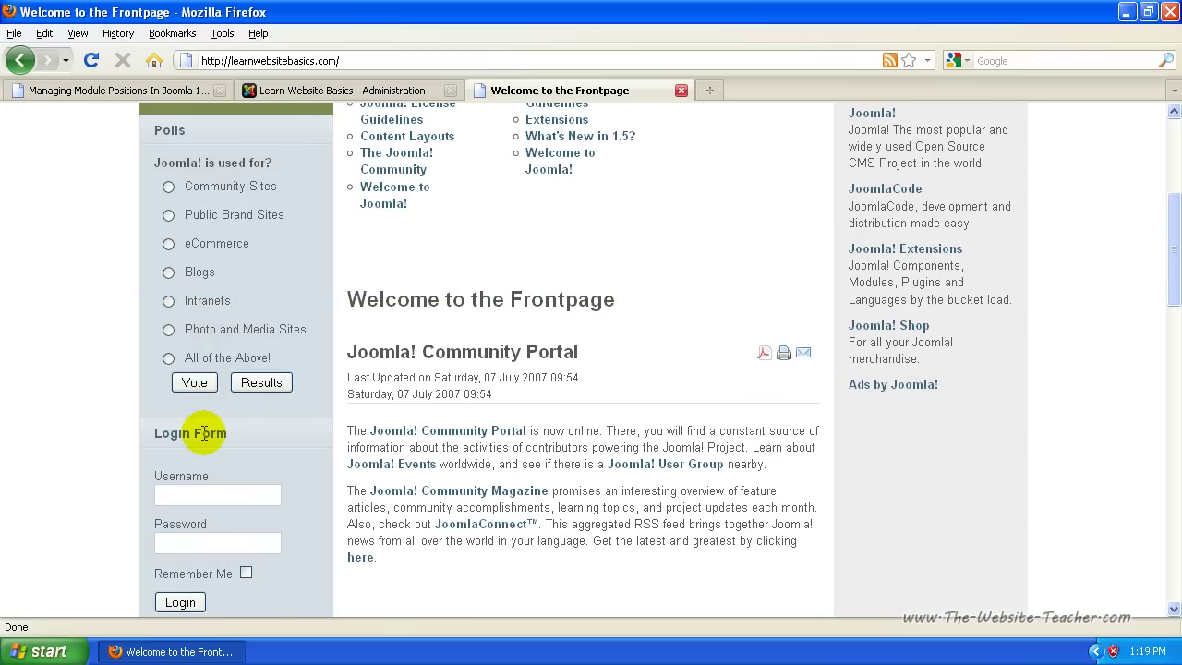
pyautogui.scroll(2, 243, 385)
pyautogui.scroll(-2, 169, 231)
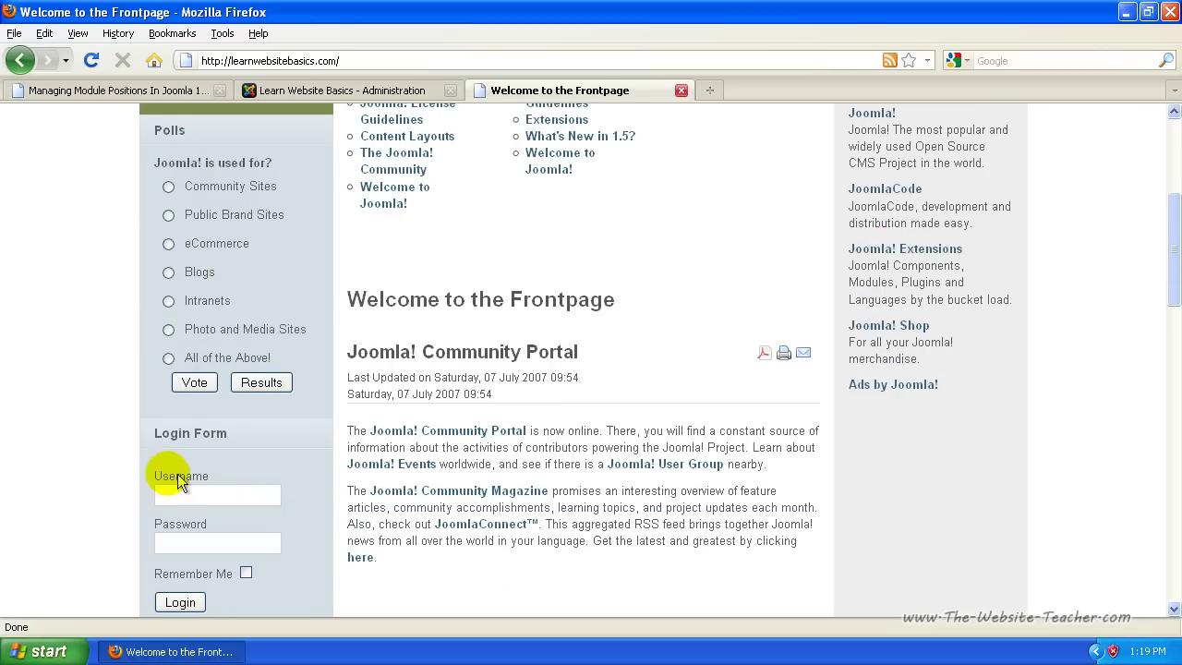
pyautogui.scroll(4, 180, 430)
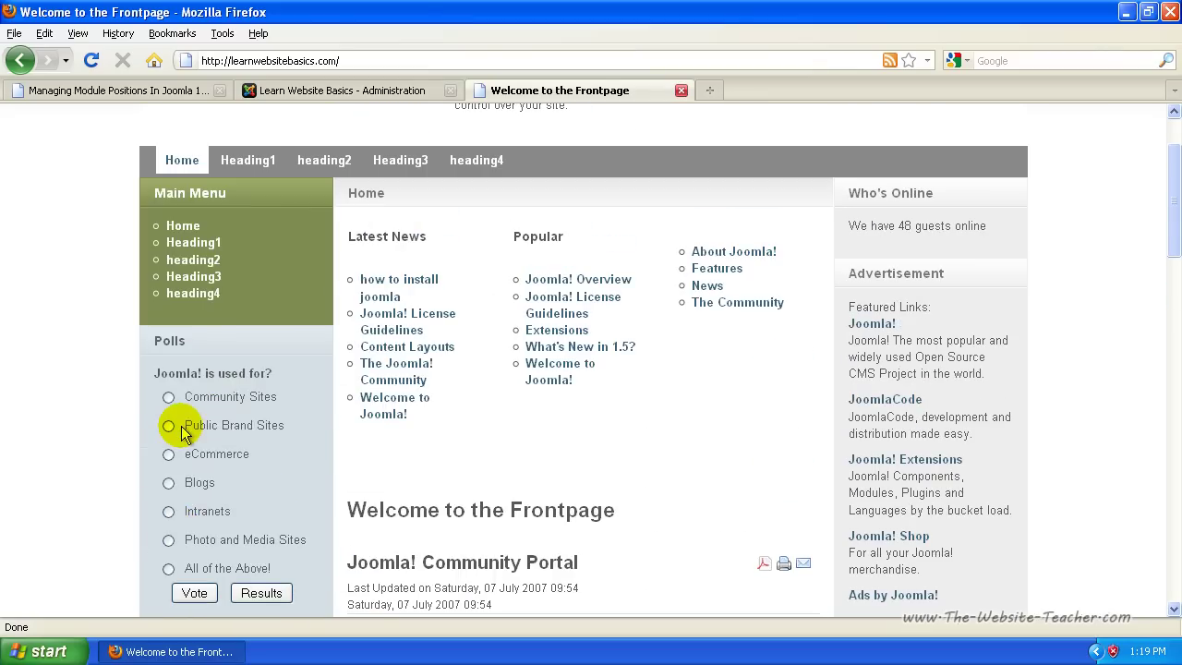
# Set the Polls module's order to 9::Archive and apply the change.
pyautogui.click(352, 91)
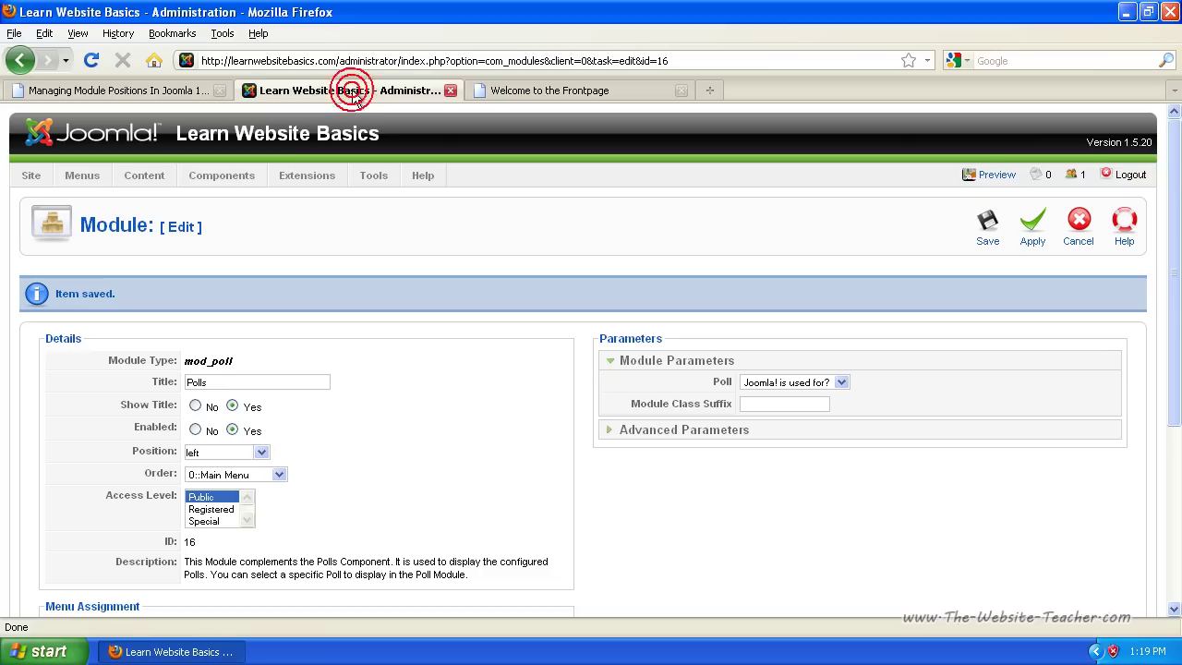
pyautogui.click(251, 480)
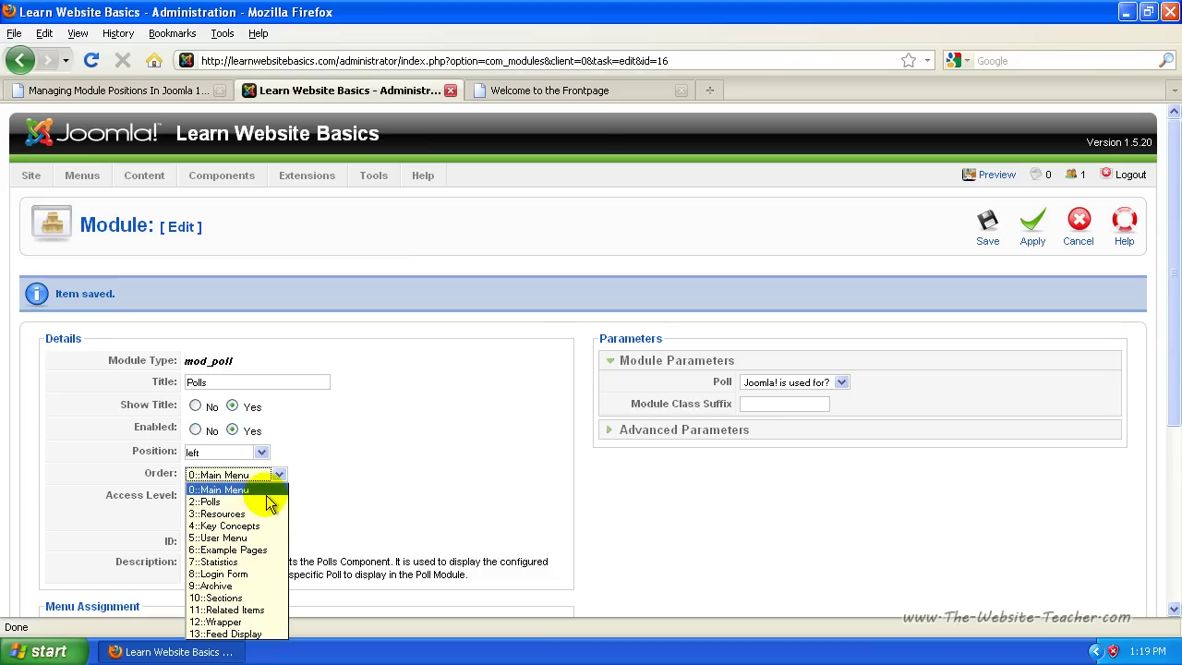
pyautogui.click(220, 587)
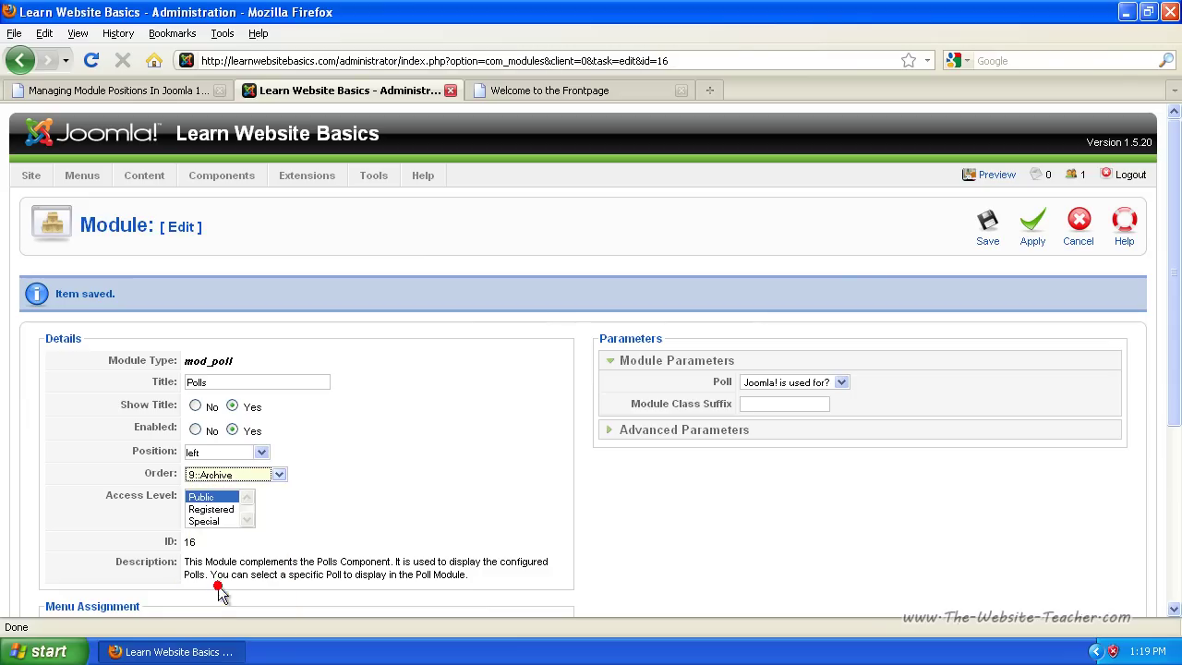
pyautogui.click(1030, 242)
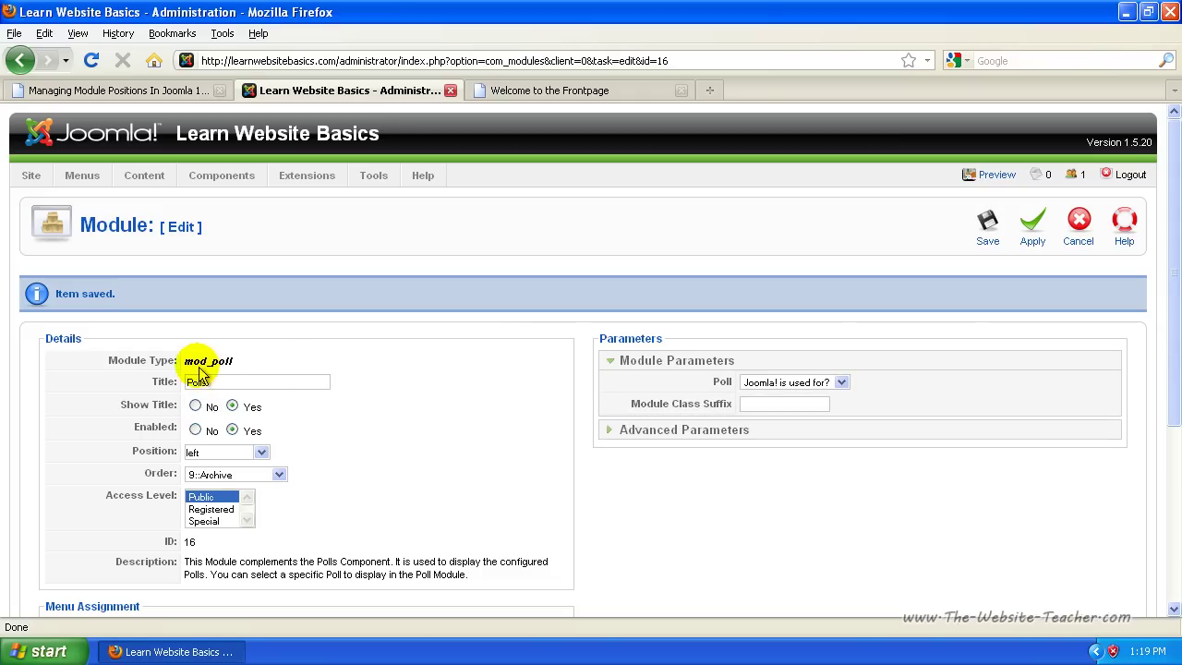
# Reload the front page and check the order of the Login Form and Polls modules.
pyautogui.click(605, 93)
pyautogui.scroll(-4, 308, 349)
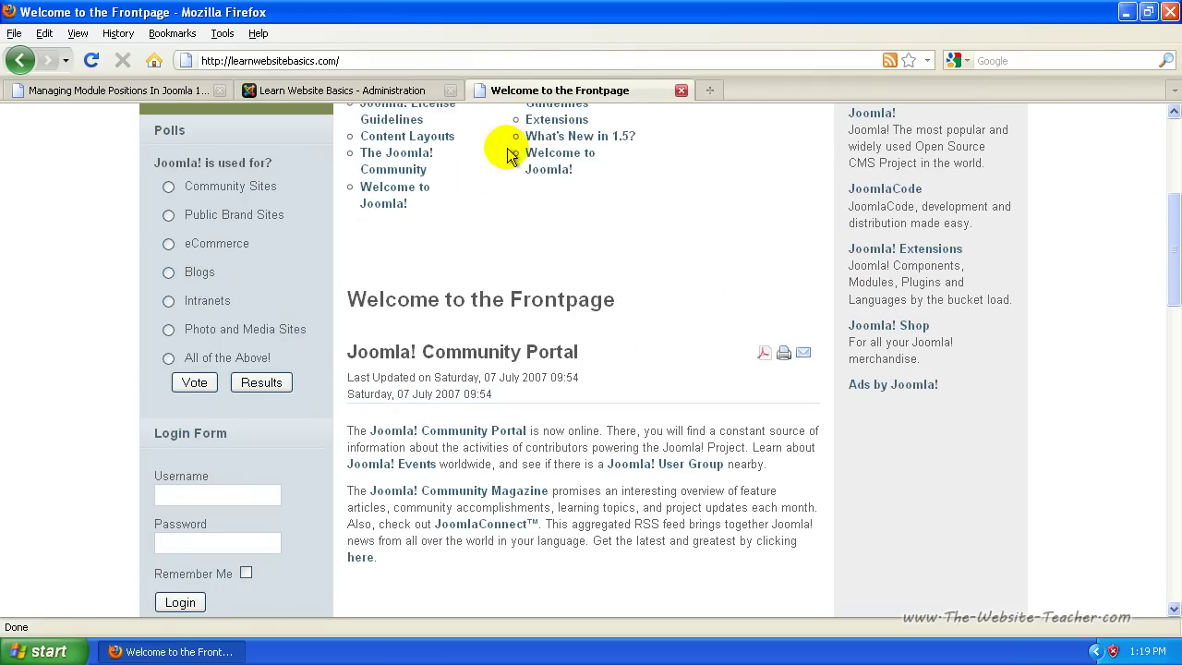
pyautogui.scroll(4, 508, 153)
pyautogui.click(90, 62)
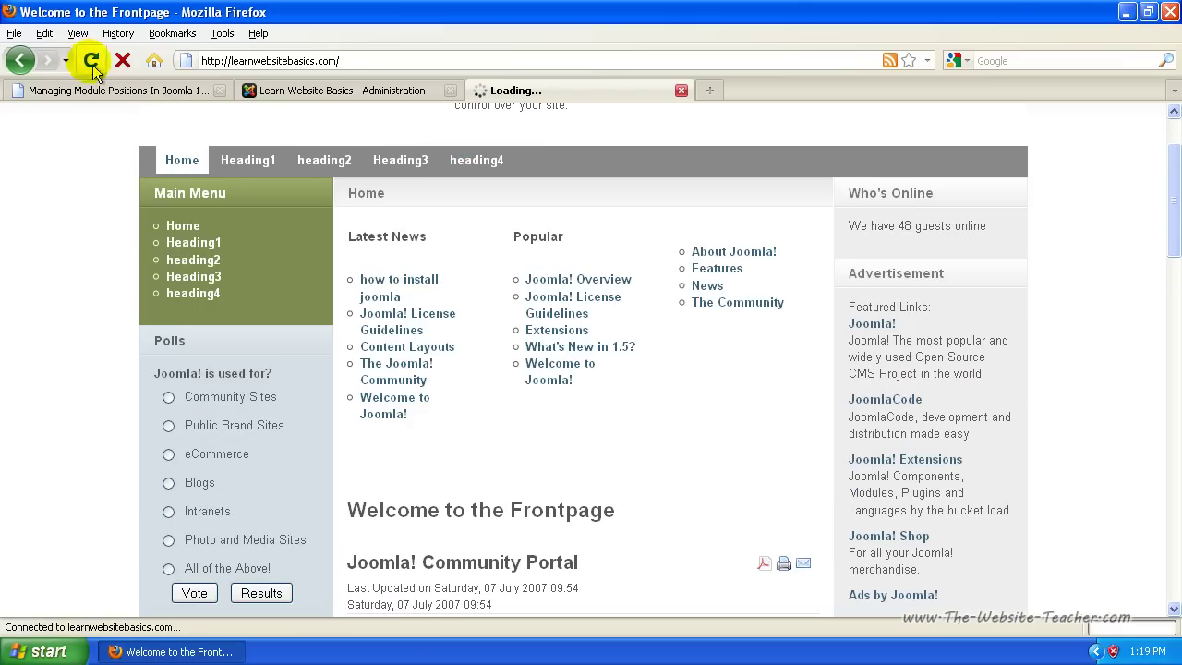
pyautogui.scroll(-7, 163, 469)
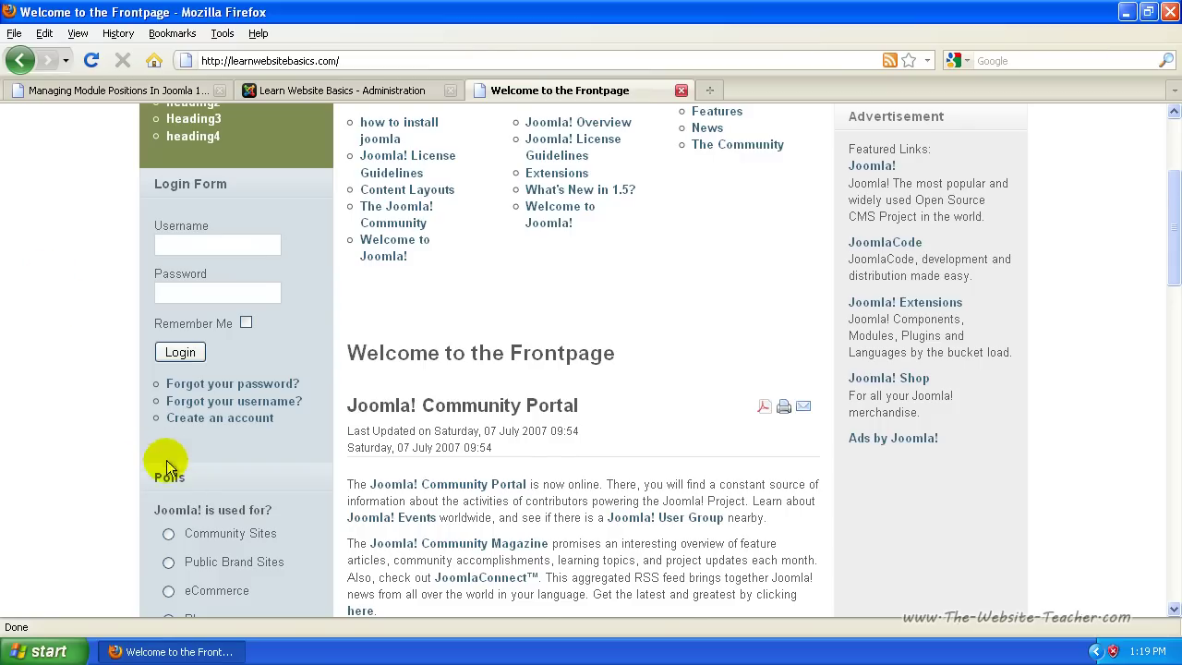
pyautogui.scroll(7, 198, 494)
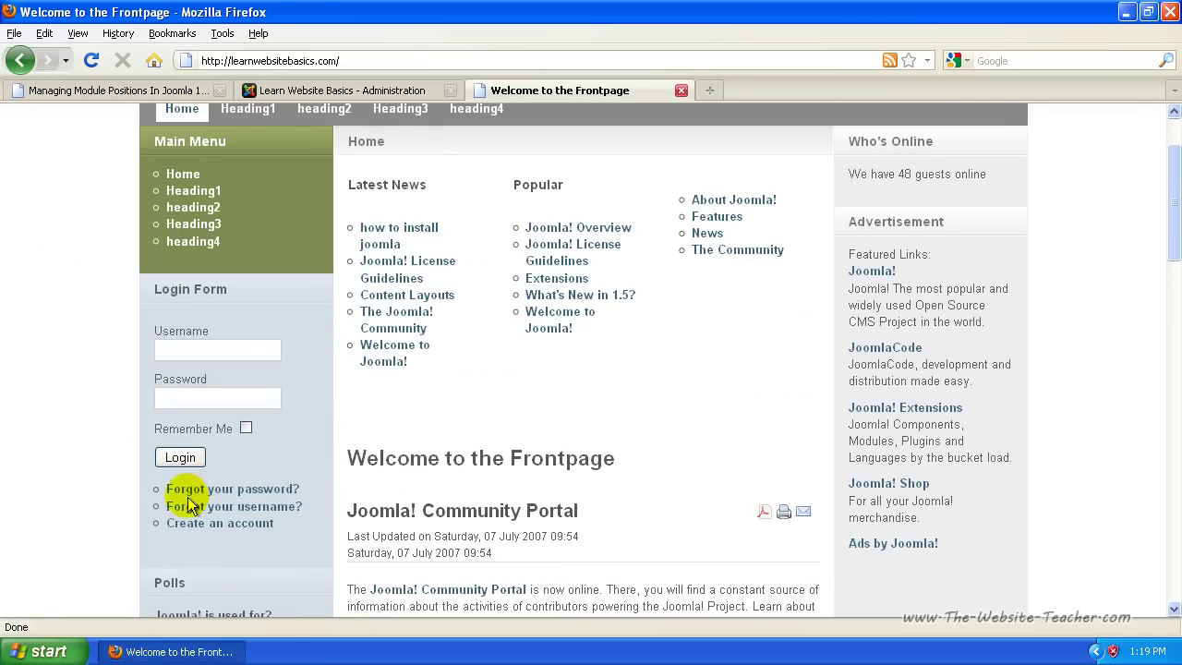
# Return to the Polls module's settings and review the available order options.
pyautogui.click(343, 90)
pyautogui.scroll(-4, 325, 332)
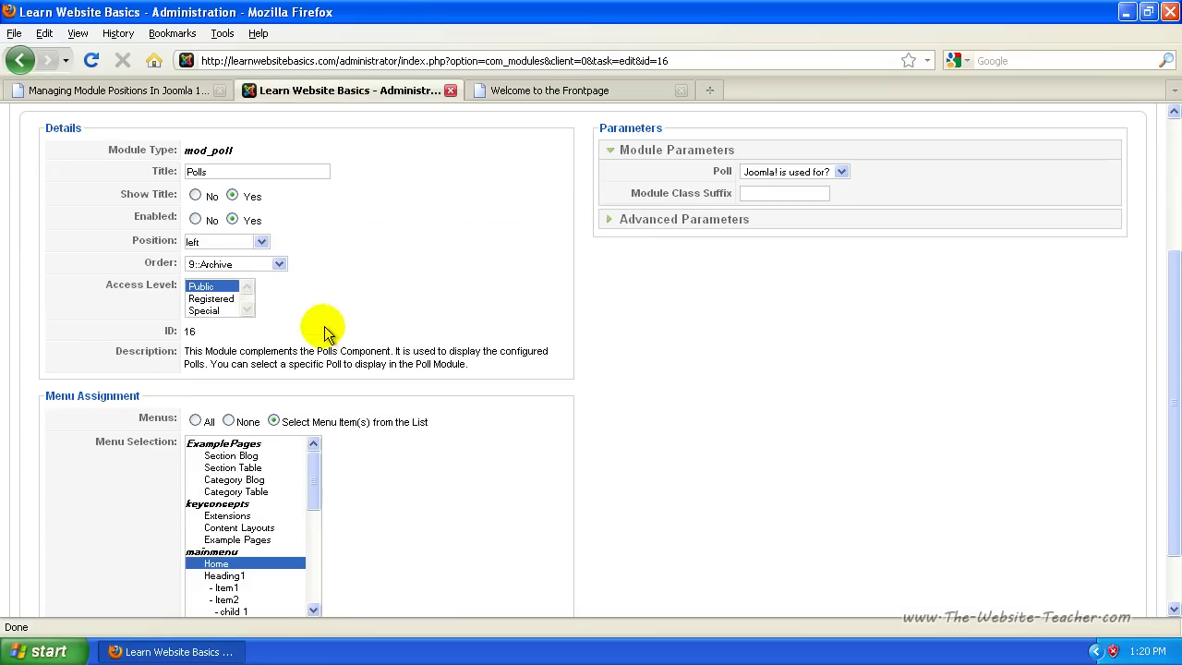
pyautogui.click(279, 264)
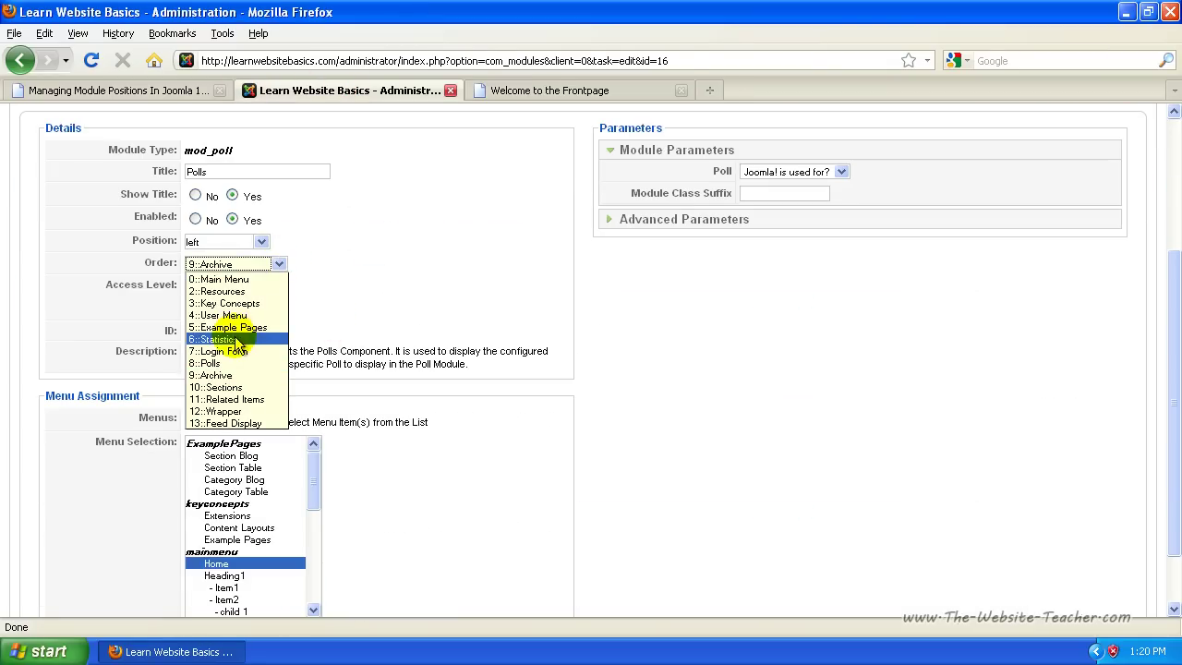
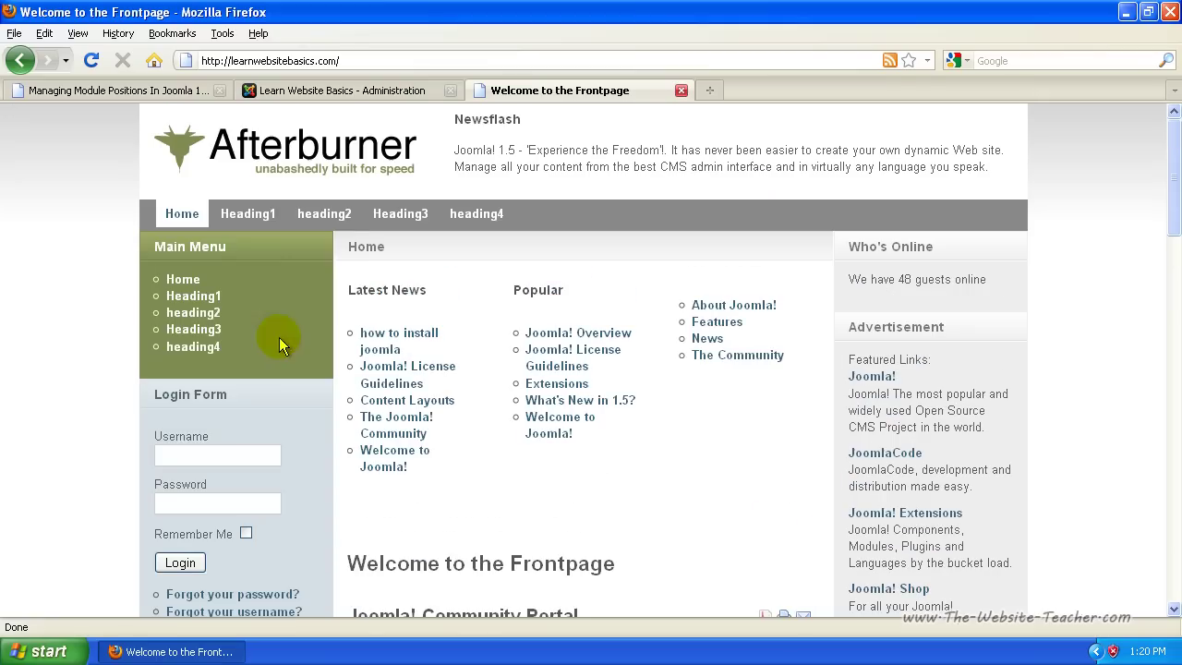
# Open the child 1 page under Heading1 > Item2 on the website and check which modules it shows.
pyautogui.moveTo(249, 267)
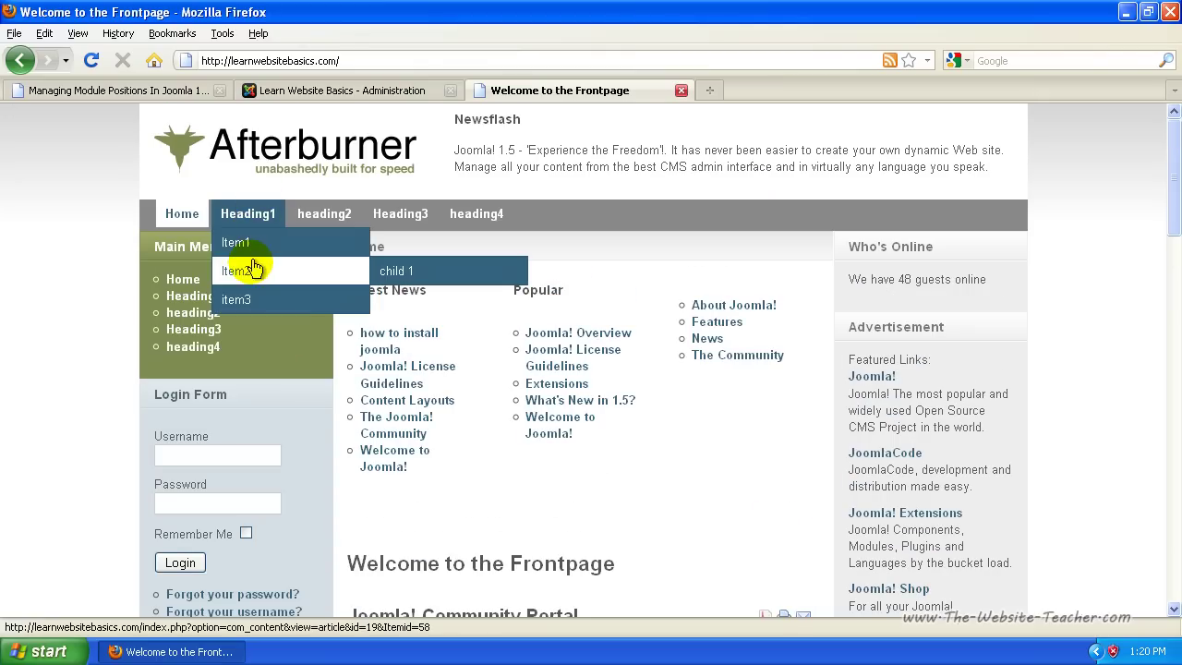
pyautogui.click(413, 272)
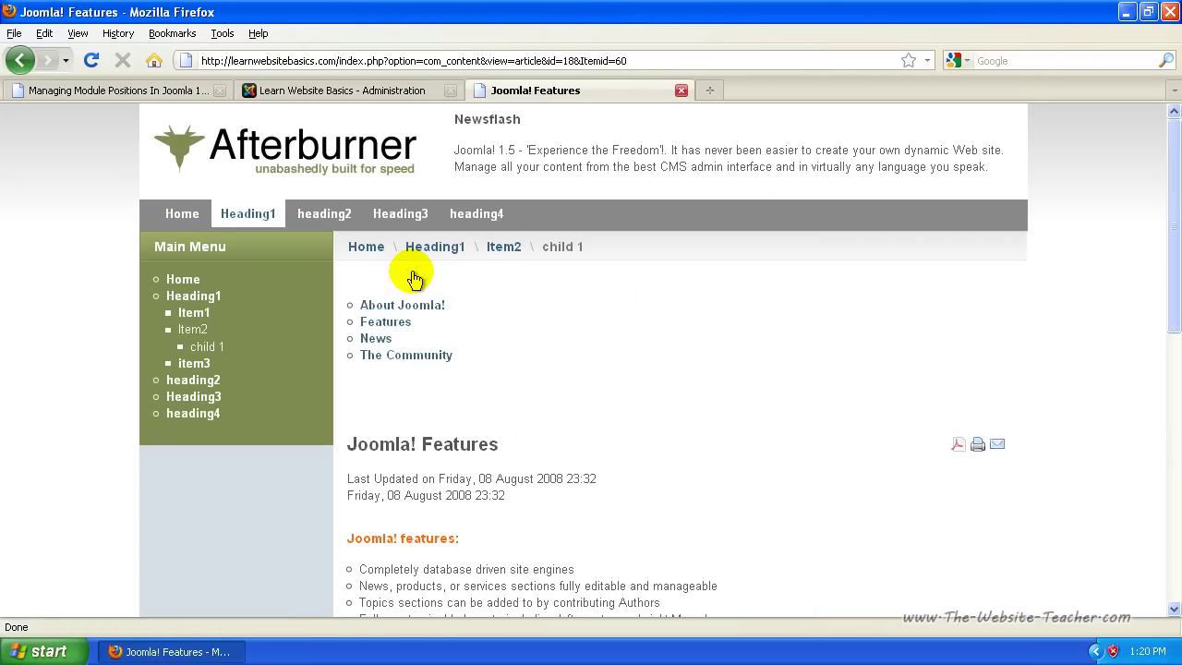
pyautogui.scroll(-2, 268, 416)
pyautogui.scroll(-8, 205, 436)
pyautogui.scroll(10, 205, 436)
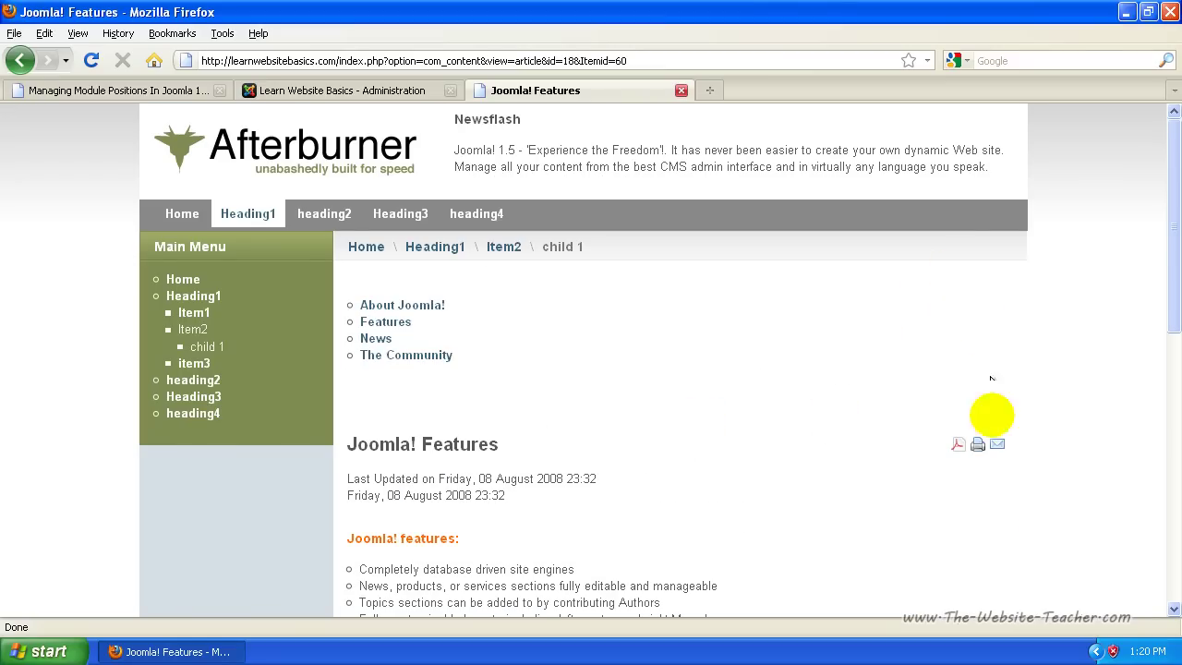
# Return to the Polls module's settings and add Item1, Heading3 and child 1 to Home in its menu selection.
pyautogui.click(340, 91)
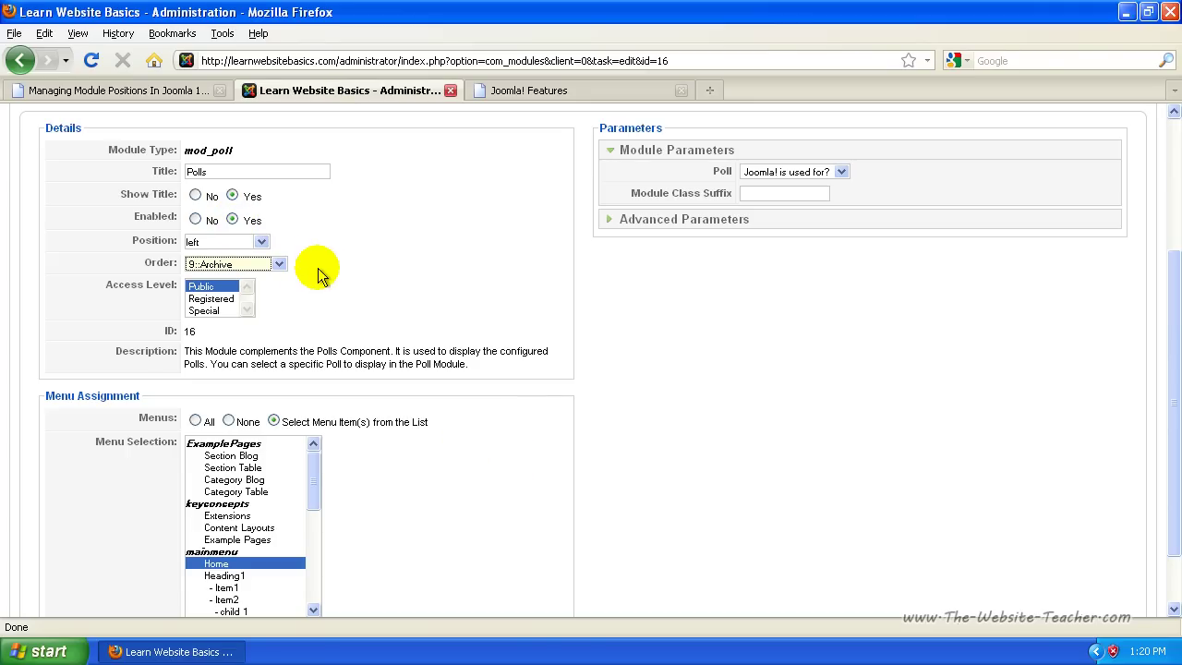
pyautogui.scroll(-2, 461, 369)
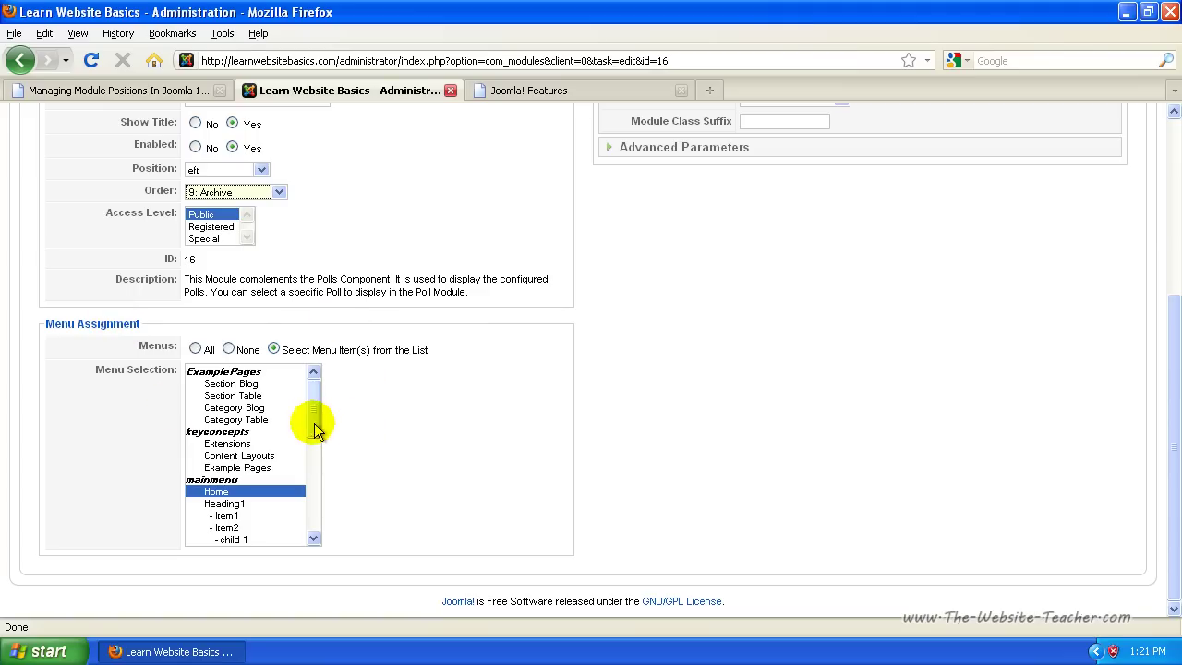
pyautogui.moveTo(314, 416)
pyautogui.mouseDown()
pyautogui.moveTo(301, 515)
pyautogui.moveTo(320, 416)
pyautogui.mouseUp()
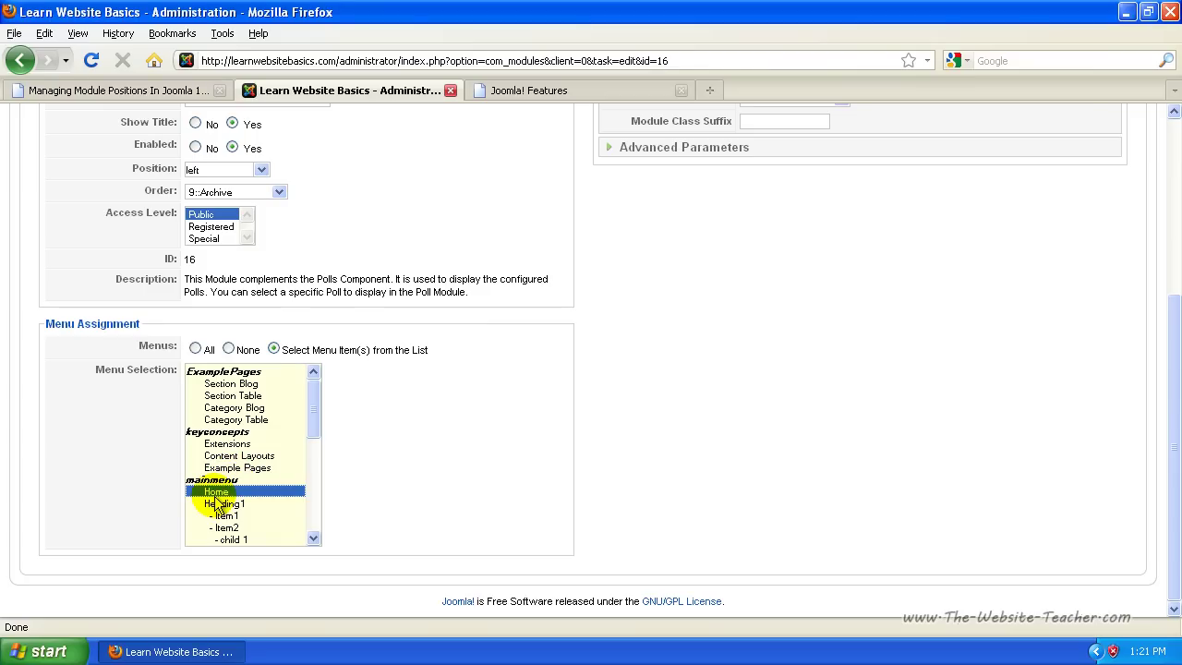
pyautogui.scroll(-3, 314, 415)
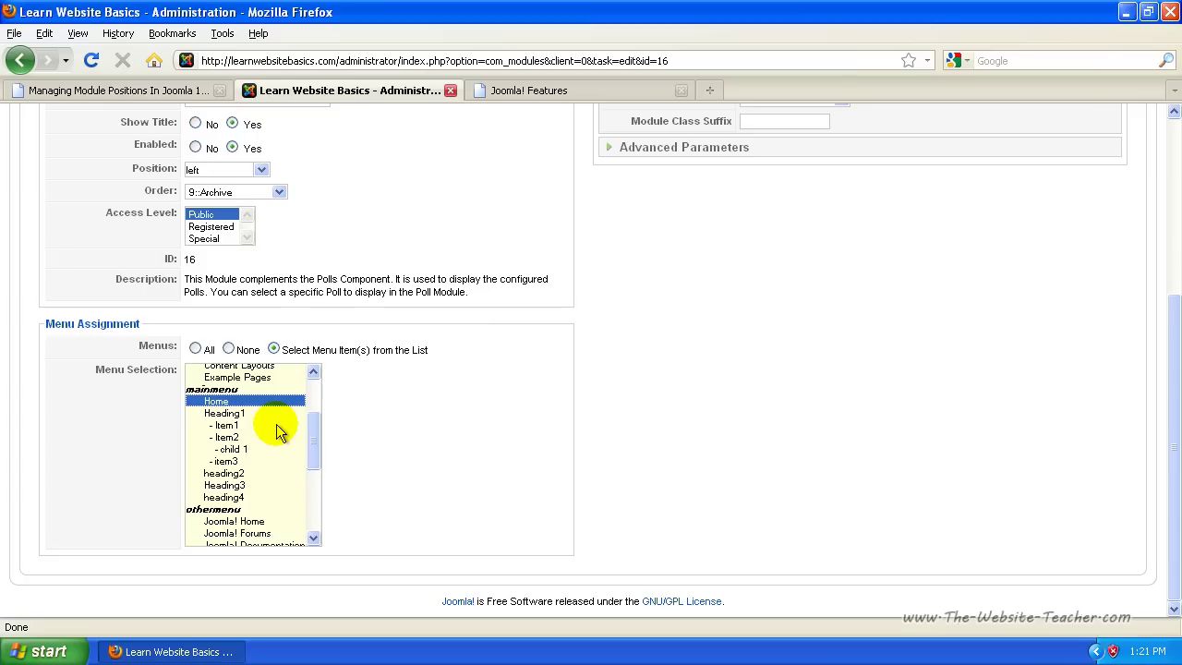
pyautogui.keyDown('ctrl'); pyautogui.click(228, 425); pyautogui.keyUp('ctrl')
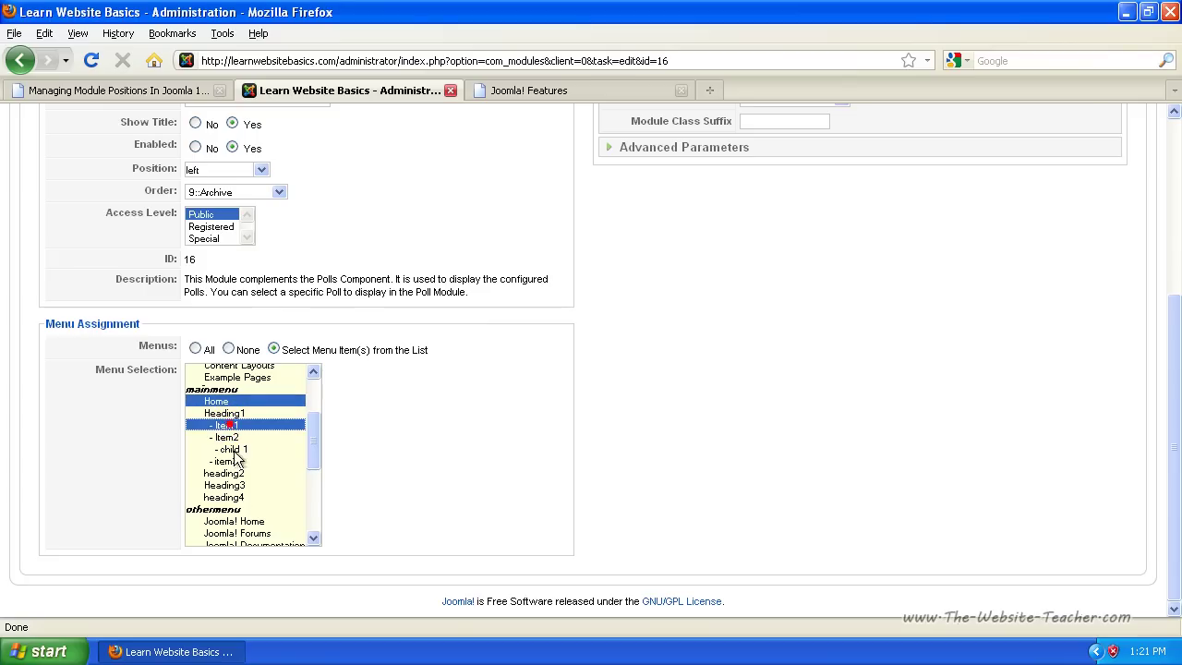
pyautogui.keyDown('ctrl'); pyautogui.click(225, 486); pyautogui.keyUp('ctrl')
pyautogui.keyDown('ctrl'); pyautogui.click(234, 450); pyautogui.keyUp('ctrl')
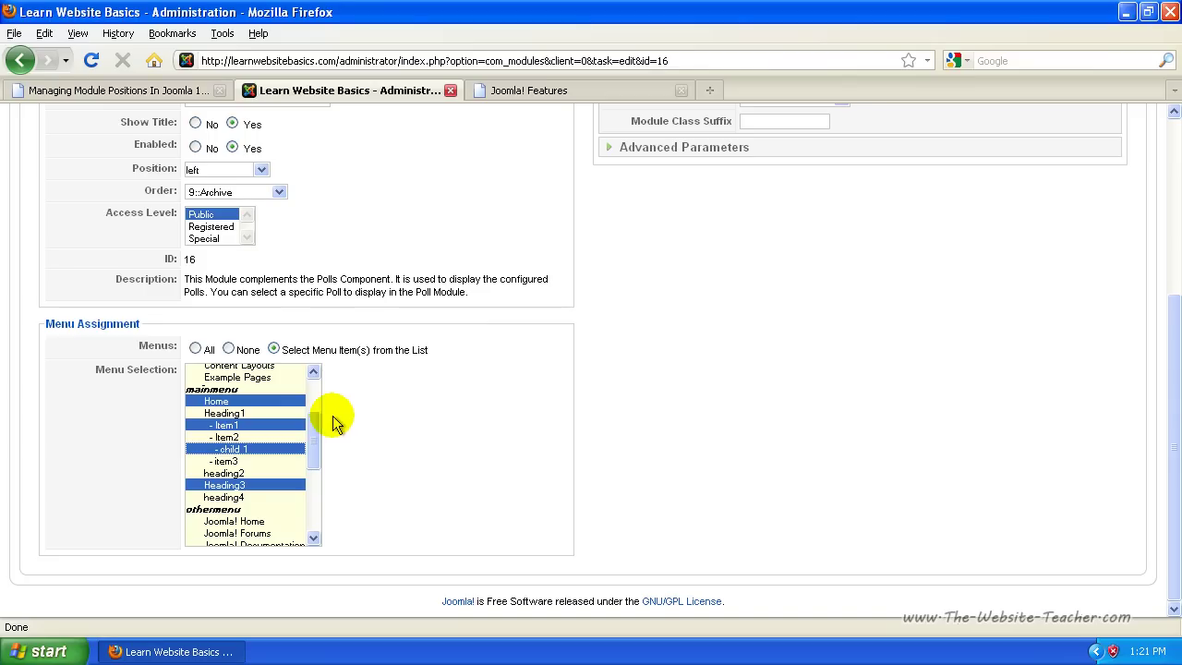
# Assign the Polls module to all menus and apply the change.
pyautogui.click(195, 349)
pyautogui.moveTo(315, 501); pyautogui.dragTo(319, 392)
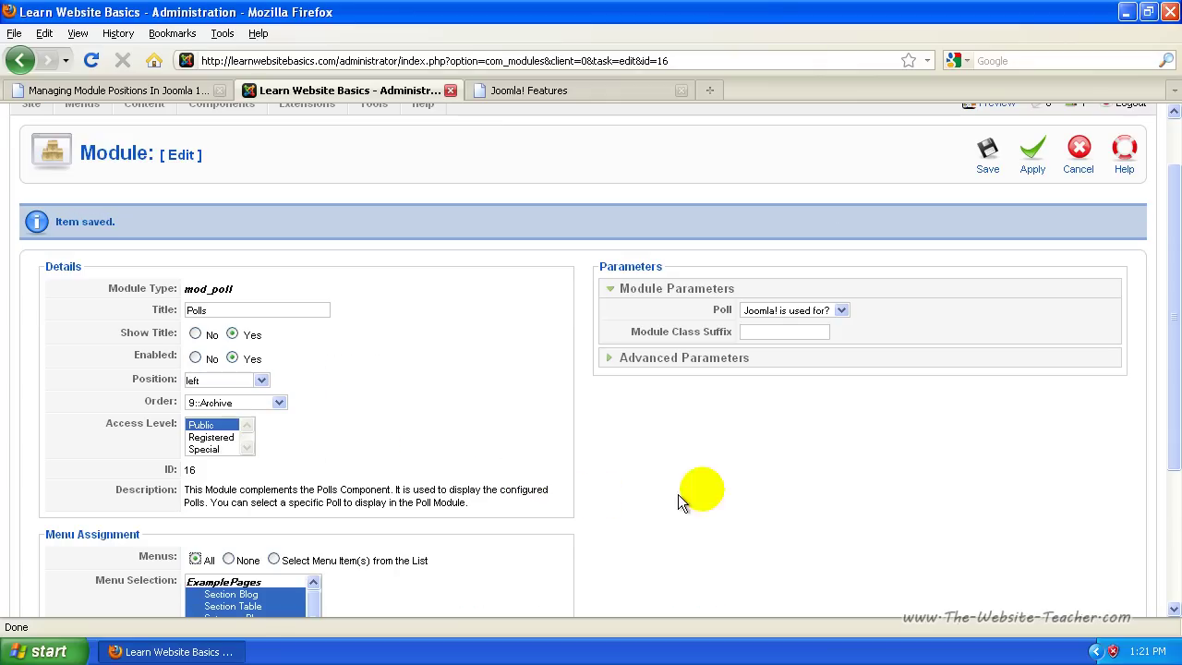
pyautogui.click(1030, 155)
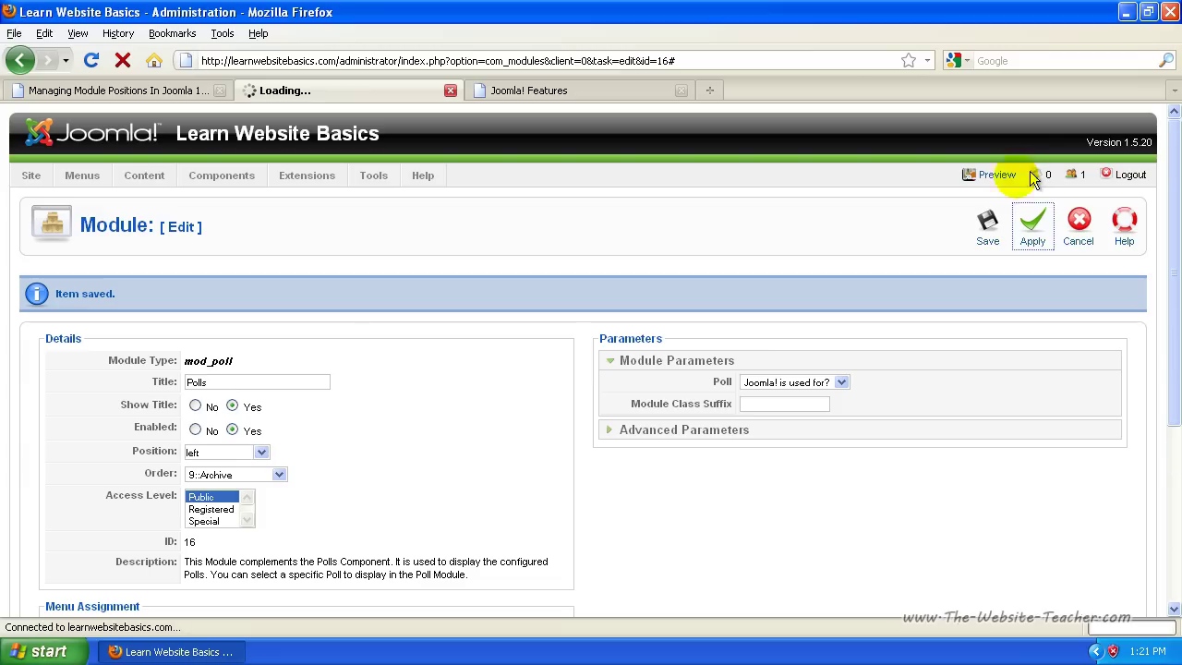
# Reload the child 1 page on the website and check whether the Polls module is shown.
pyautogui.click(570, 90)
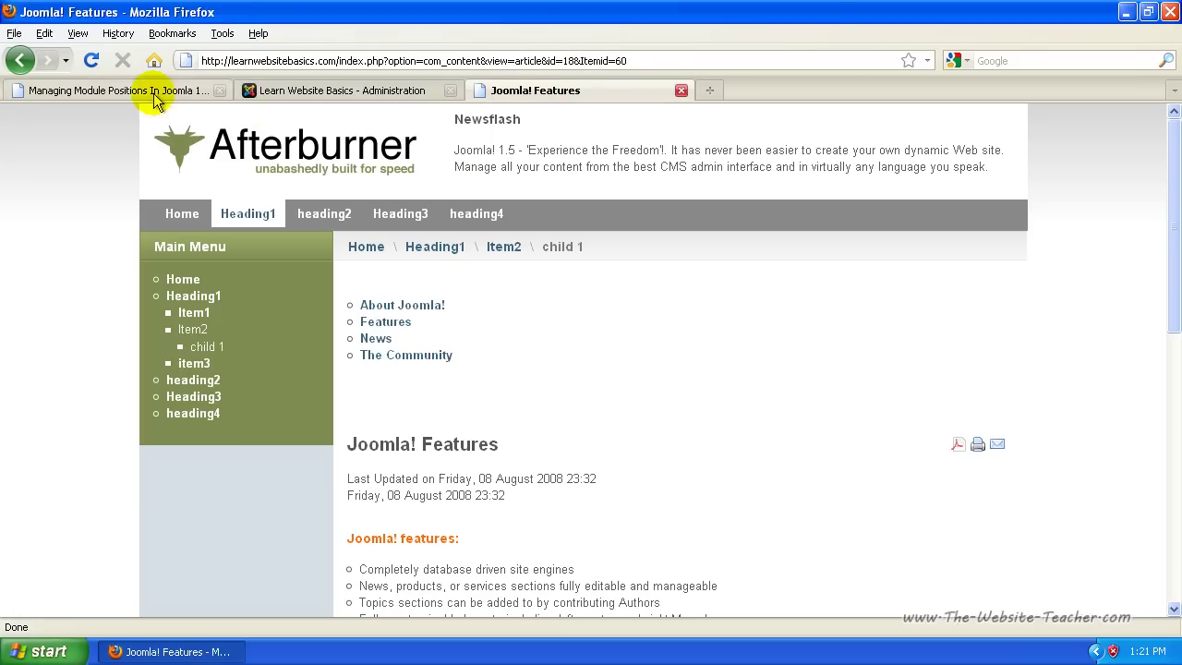
pyautogui.click(92, 63)
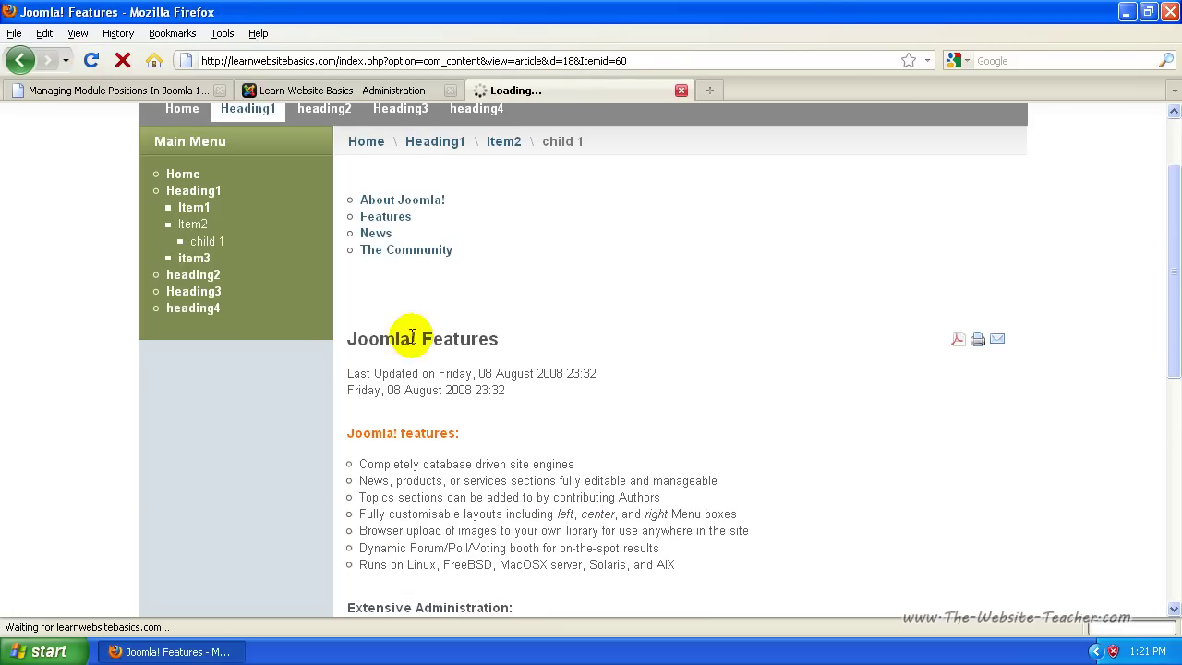
pyautogui.scroll(-2, 217, 418)
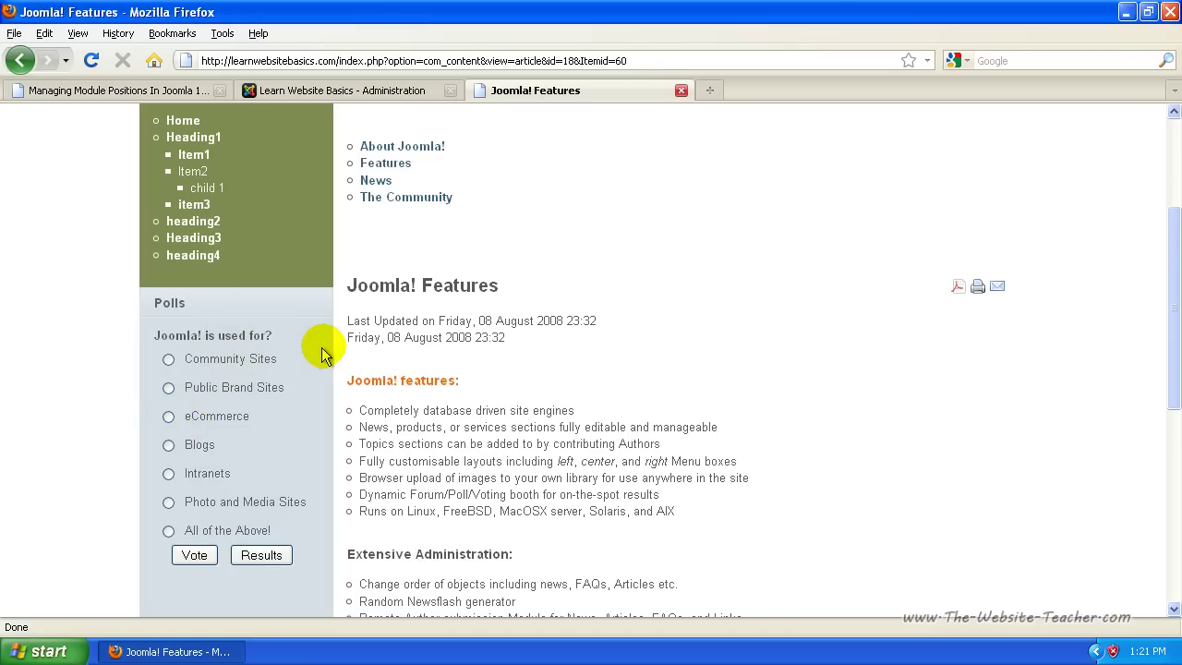
# Return to the Polls module's settings, review its menu assignment, and save and close the module.
pyautogui.click(390, 89)
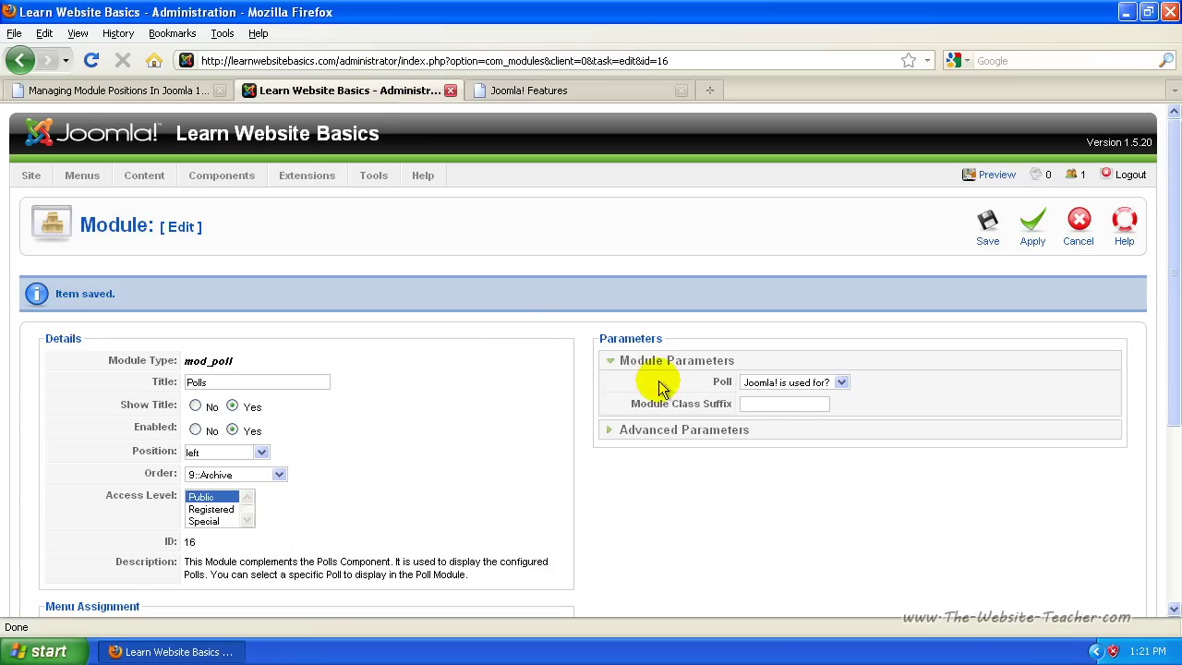
pyautogui.scroll(-4, 524, 342)
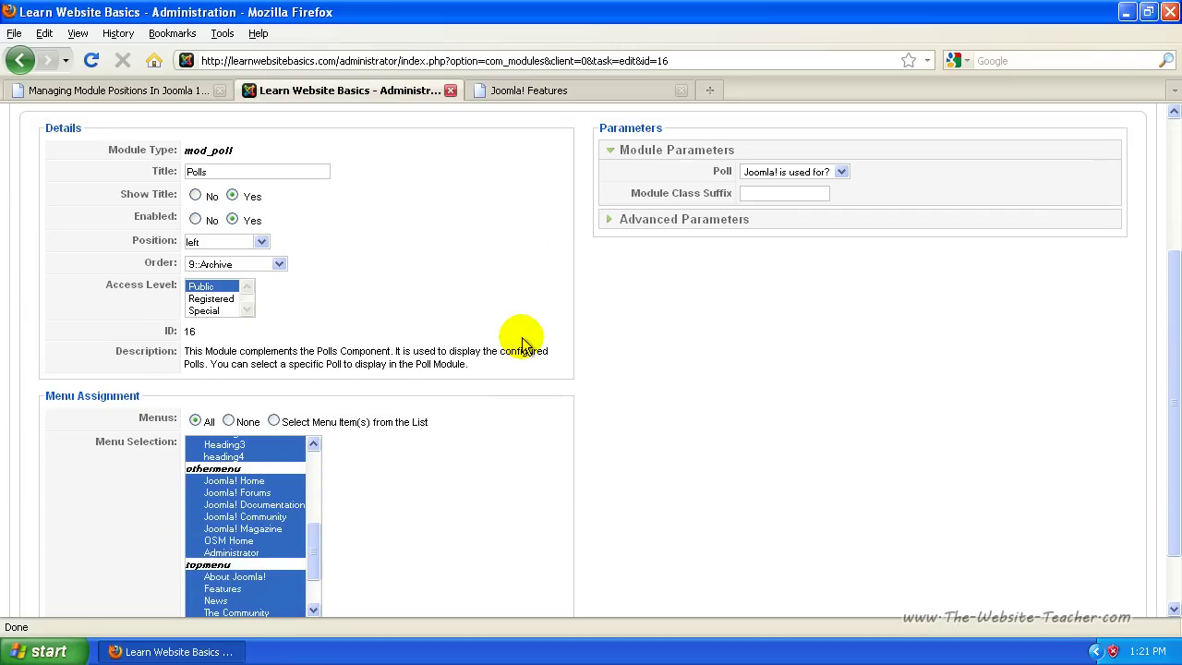
pyautogui.scroll(-2, 521, 341)
pyautogui.scroll(4, 519, 344)
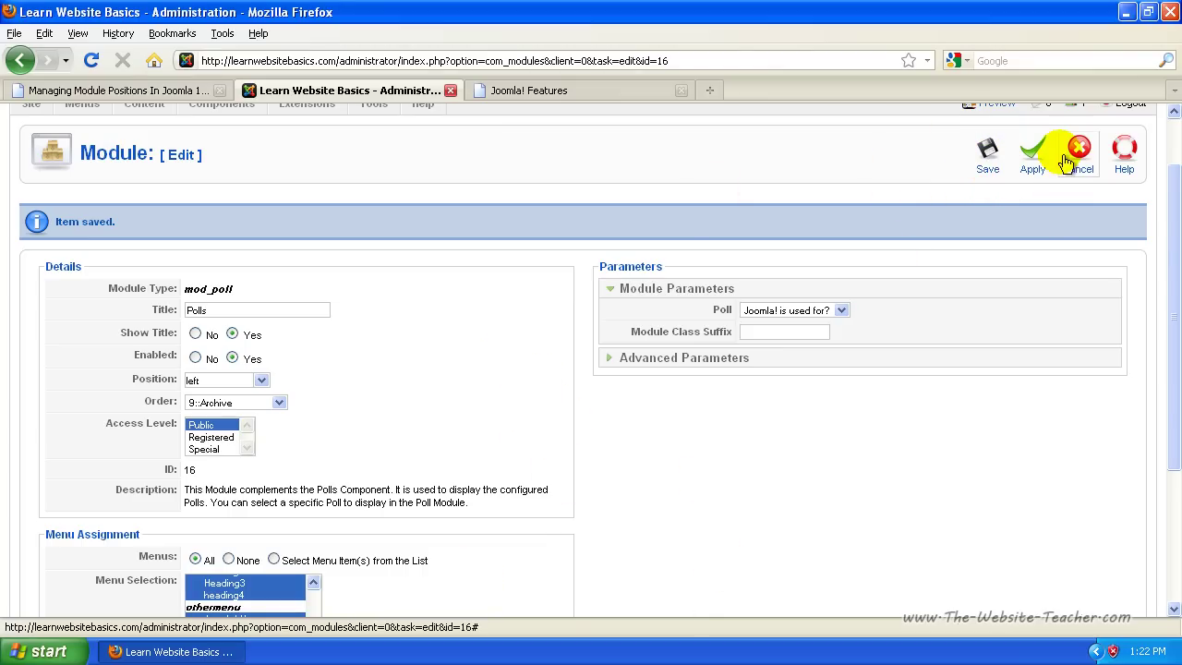
pyautogui.click(984, 159)
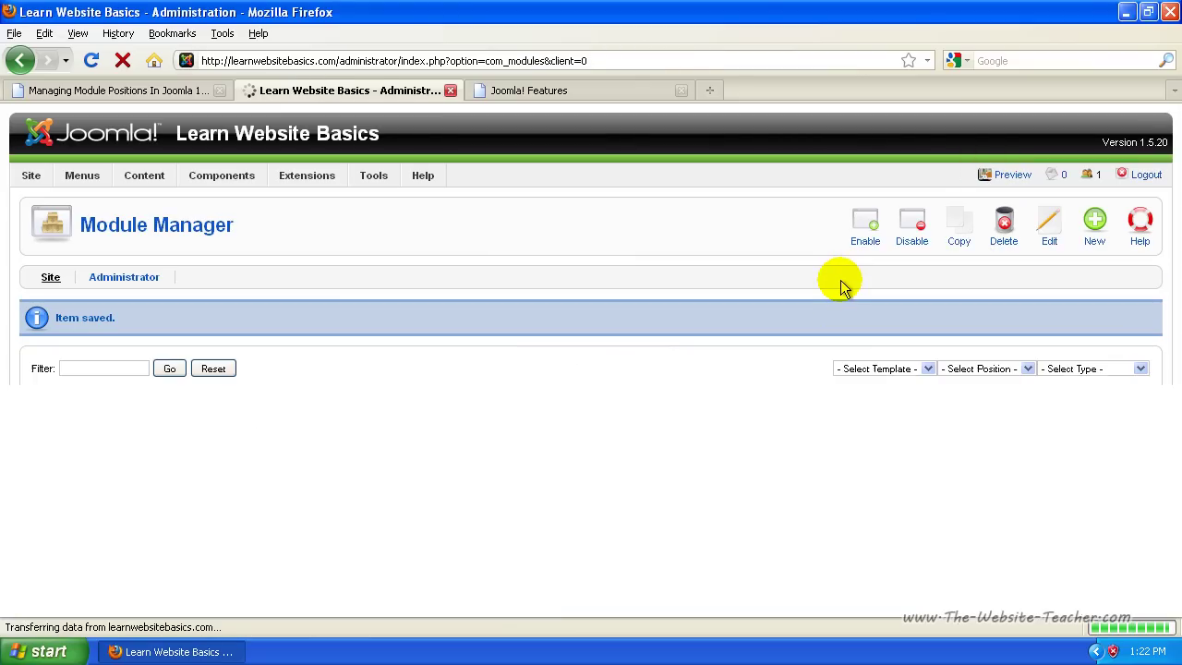
# Look through the full list of site modules in the Module Manager.
pyautogui.scroll(-2, 394, 409)
pyautogui.scroll(-6, 394, 409)
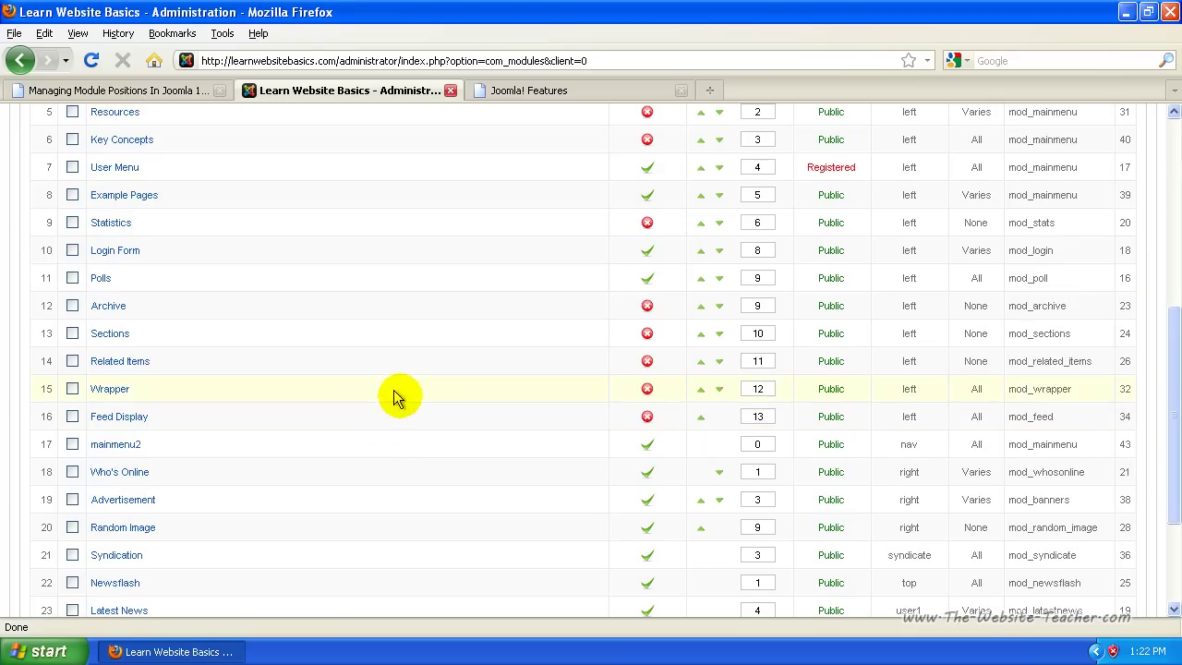
pyautogui.scroll(2, 396, 414)
pyautogui.scroll(-5, 396, 414)
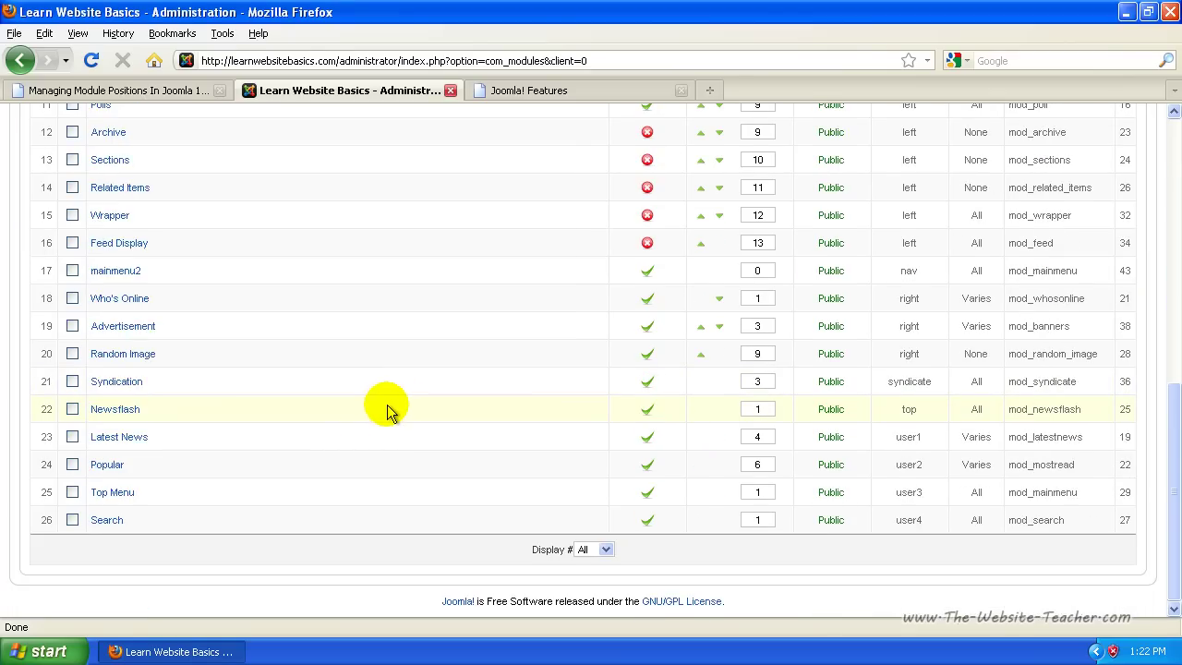
pyautogui.scroll(5, 386, 406)
pyautogui.scroll(4, 472, 269)
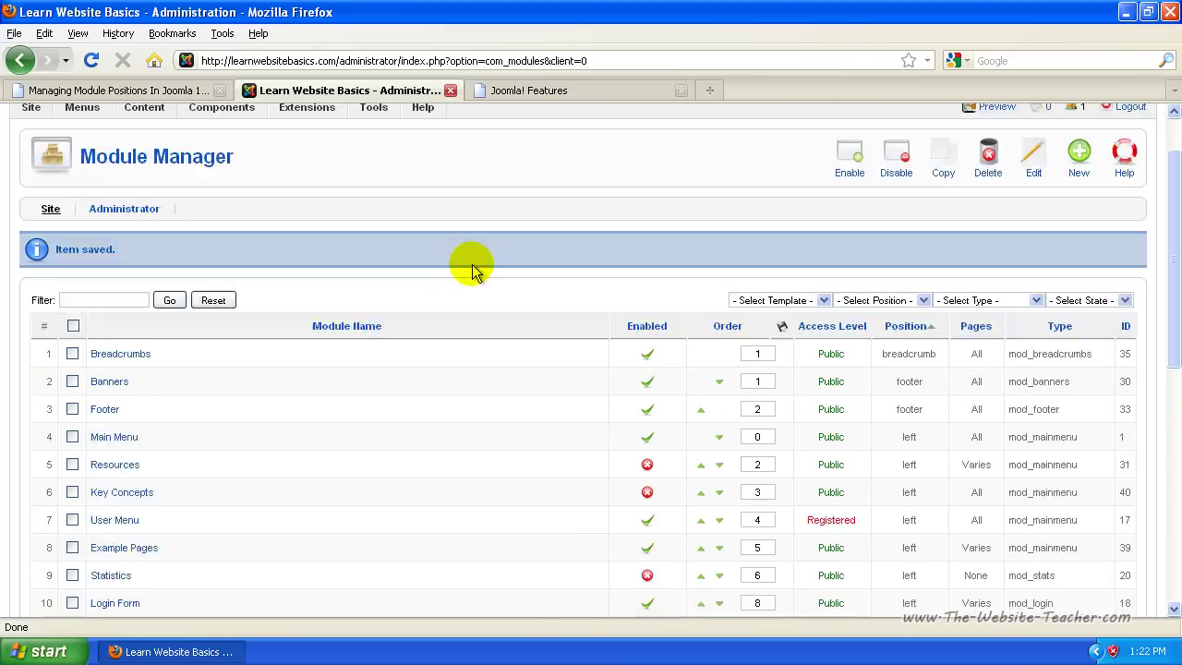
pyautogui.scroll(1, 472, 269)
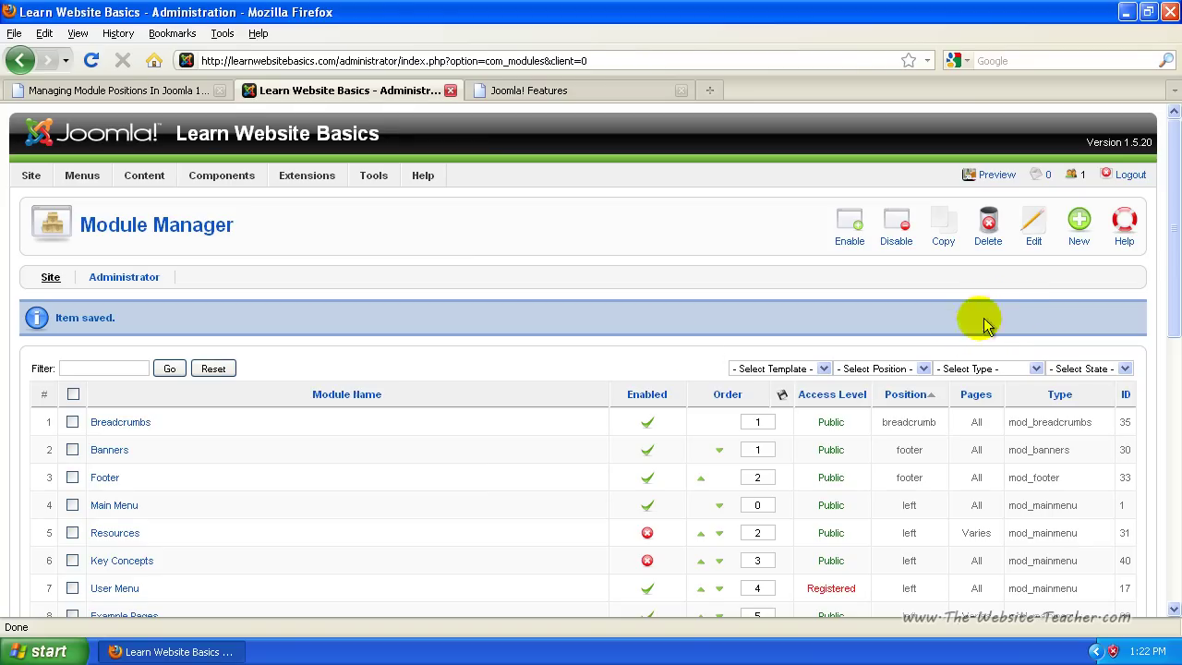
# Start a new site module, review the available module types and look over the child 1 page on the website.
pyautogui.click(1078, 226)
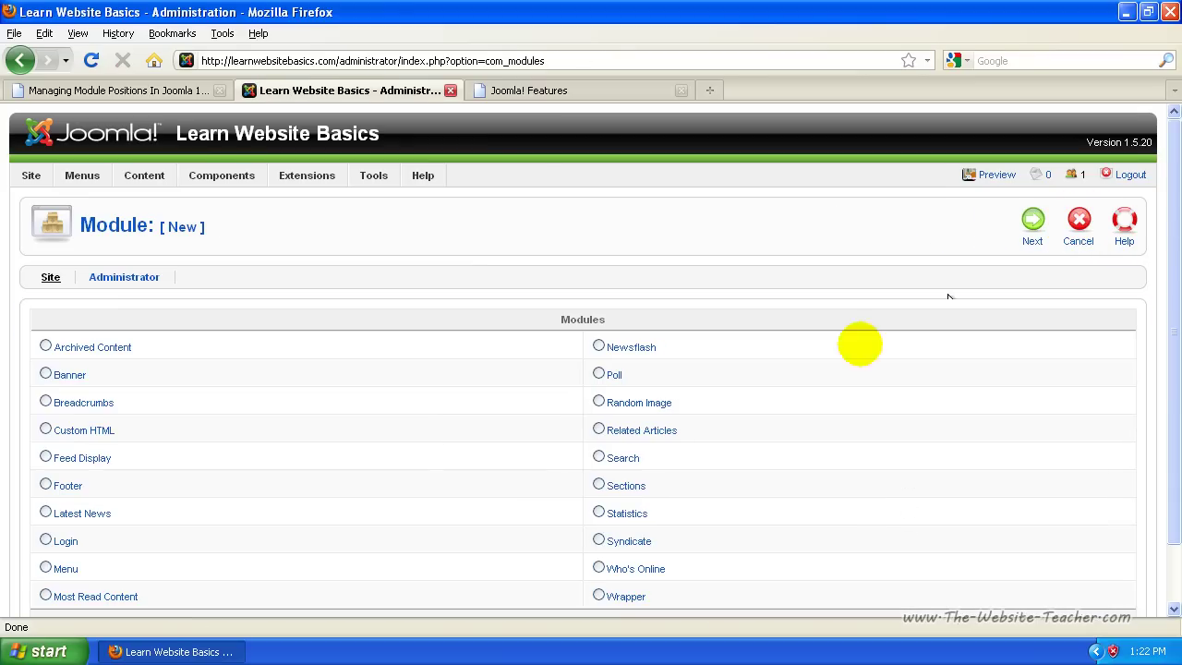
pyautogui.scroll(-2, 488, 330)
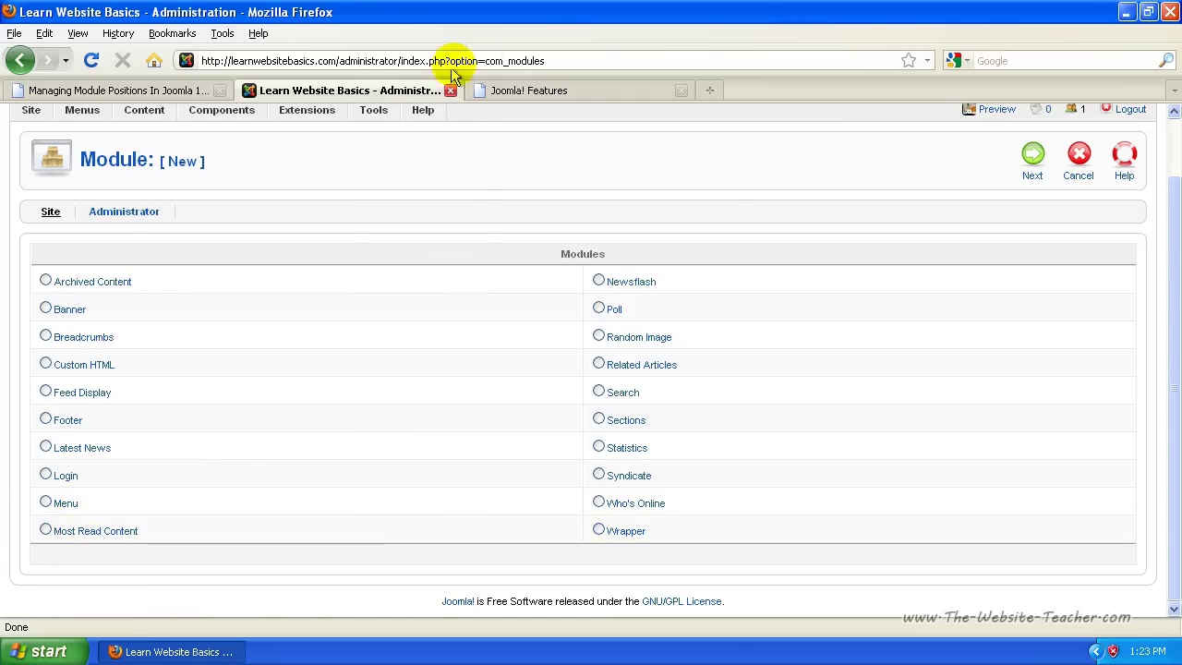
pyautogui.click(569, 90)
pyautogui.scroll(-2, 404, 441)
pyautogui.scroll(-2, 404, 440)
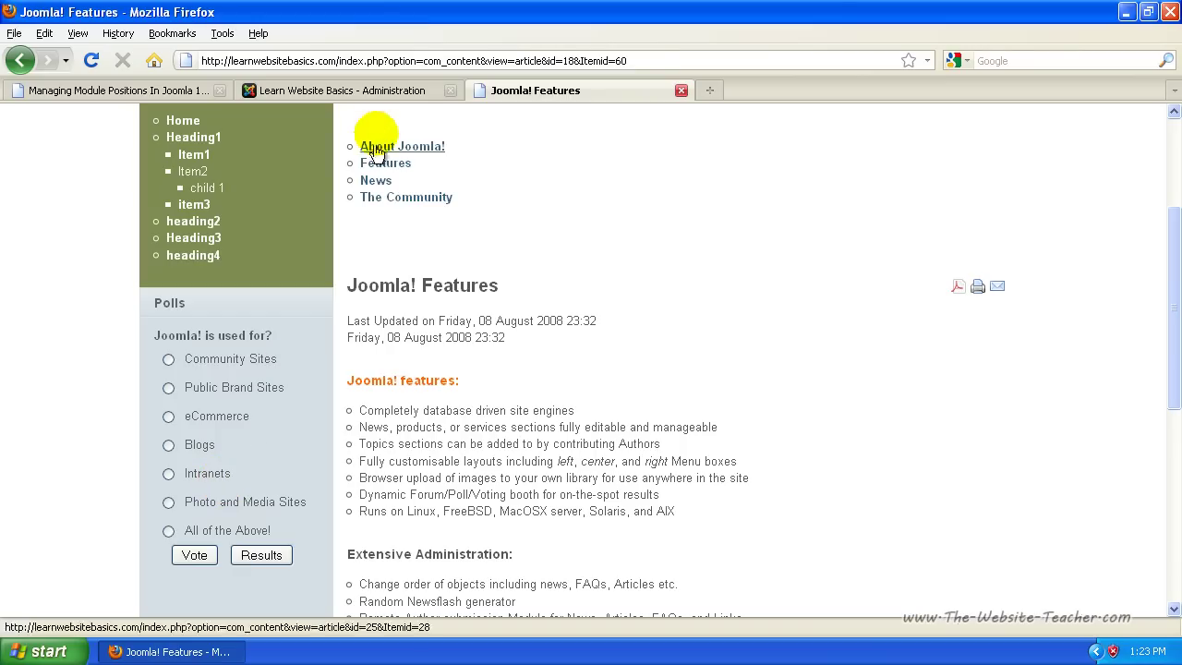
# Return to the new module's type list and create a module of type Most Read Content.
pyautogui.click(348, 97)
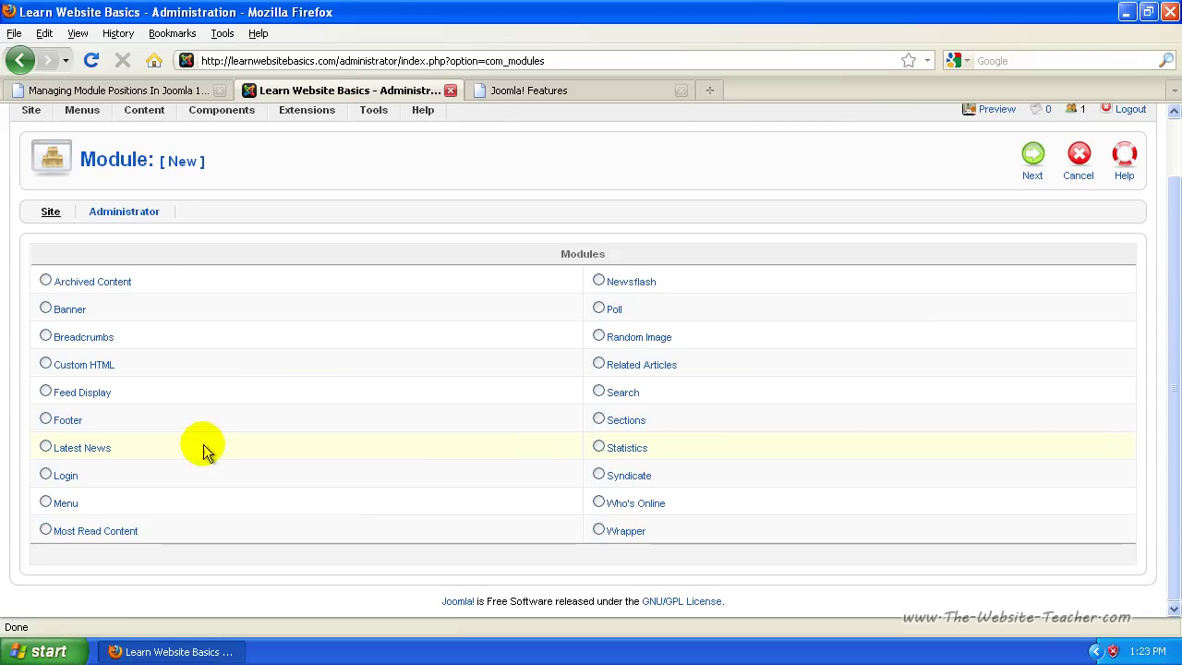
pyautogui.click(45, 530)
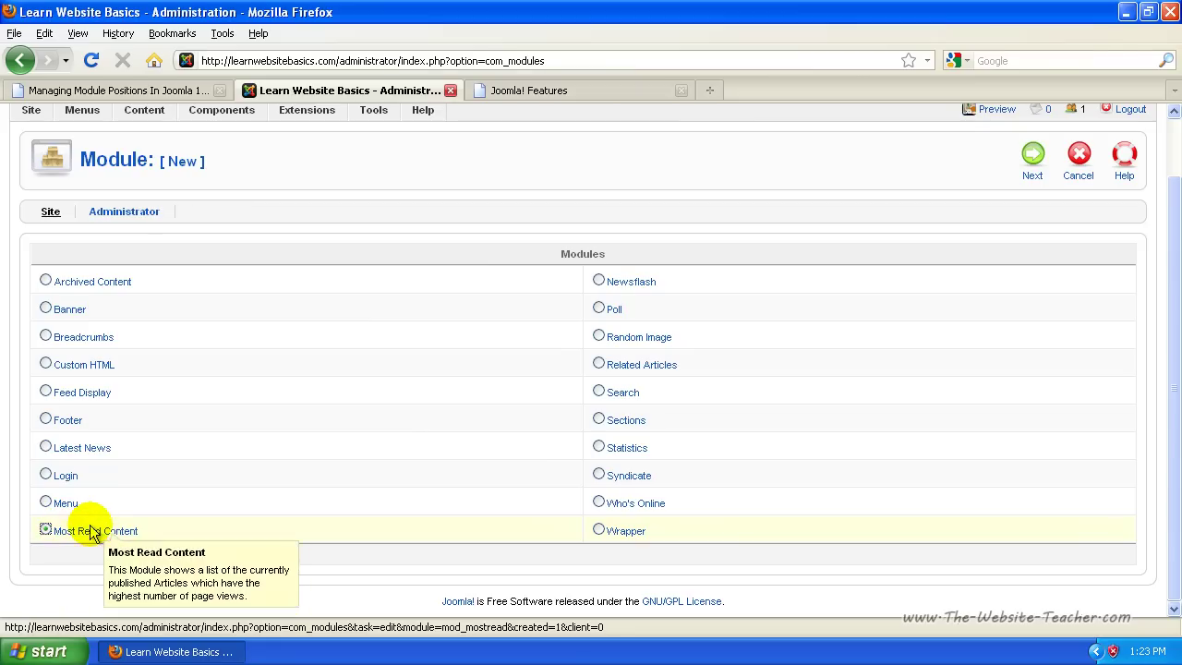
pyautogui.click(1031, 158)
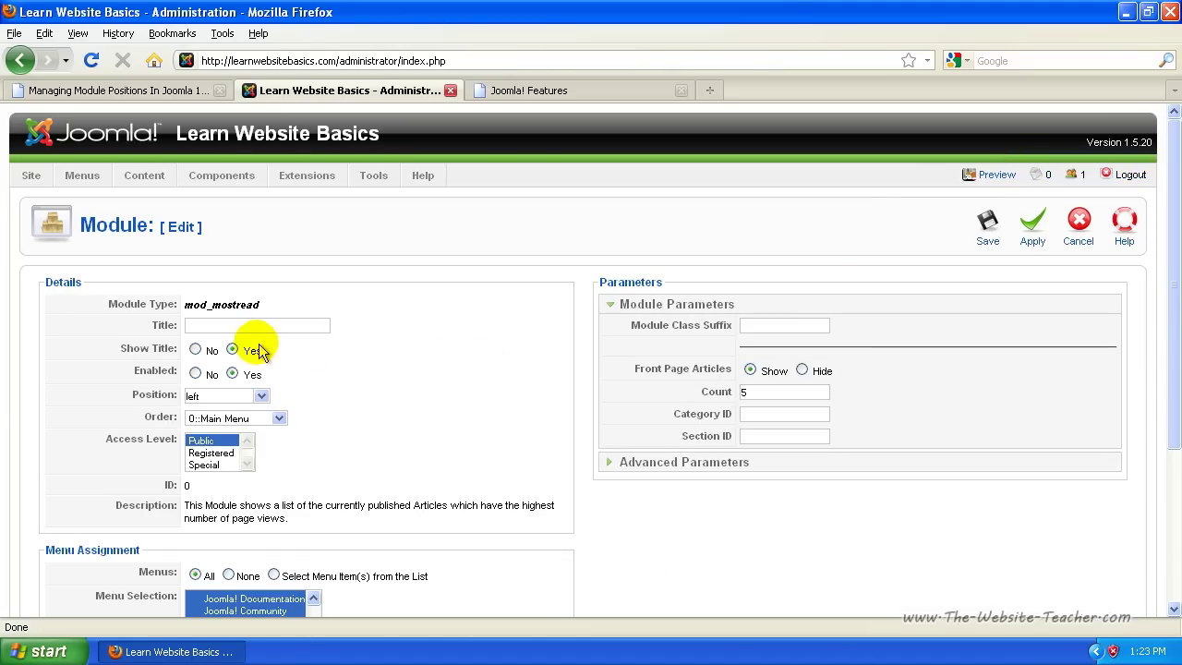
# Title the new module "Most read articles" and set its position to right.
pyautogui.click(235, 324)
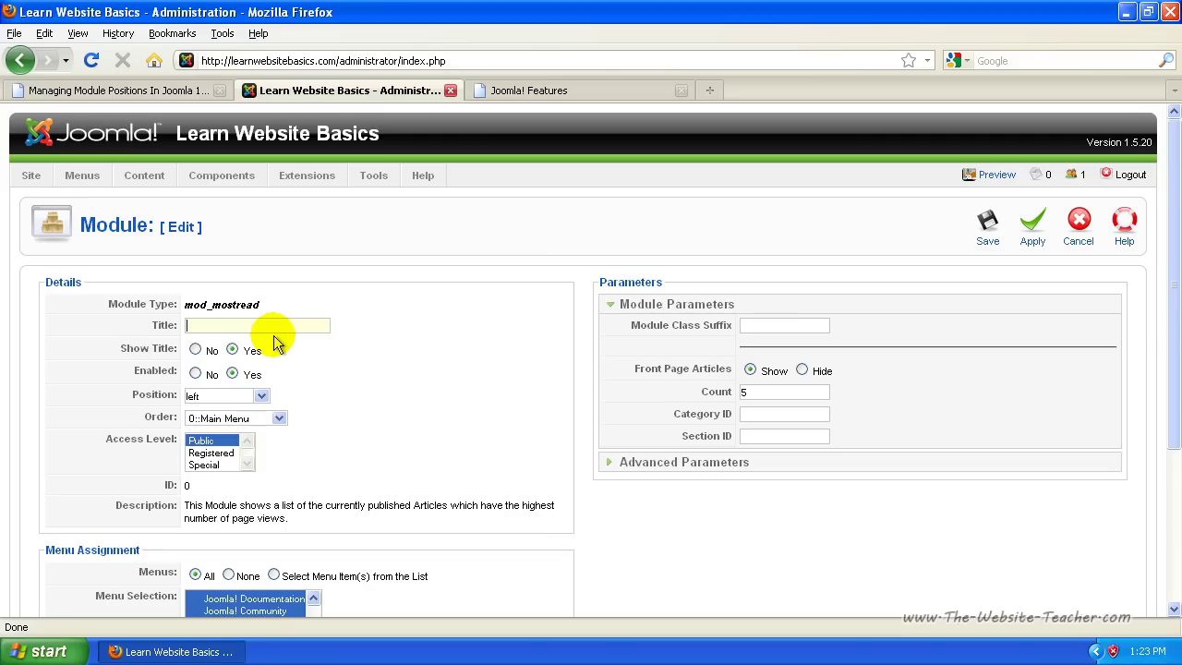
pyautogui.write('Most read articles')
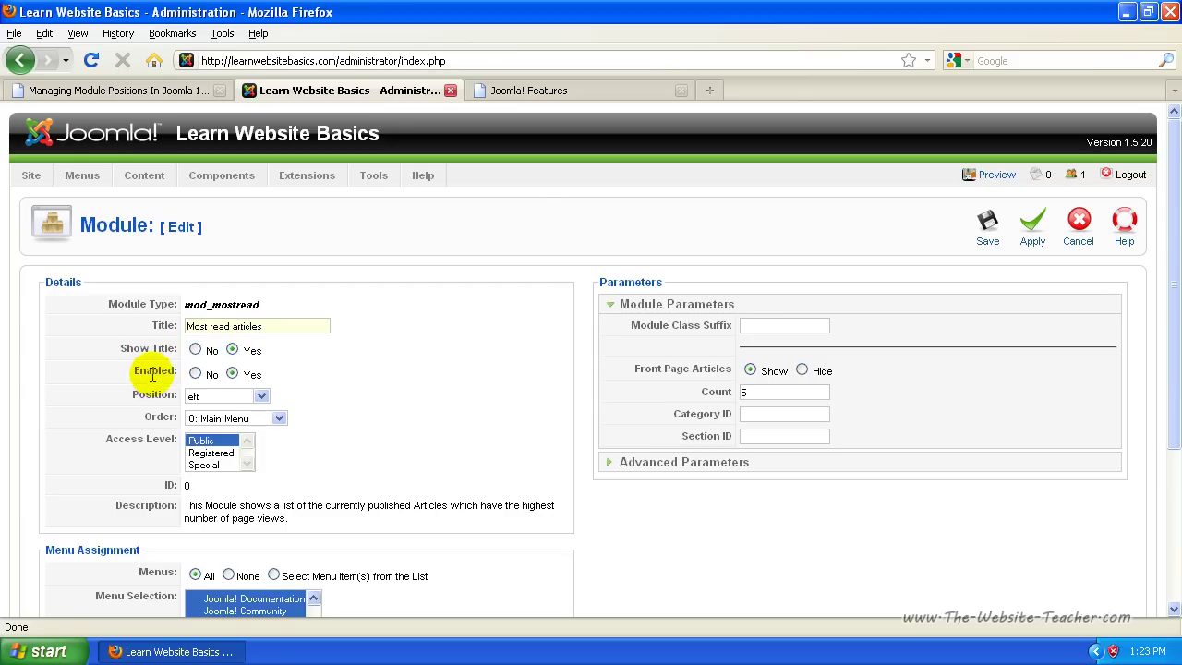
pyautogui.click(262, 397)
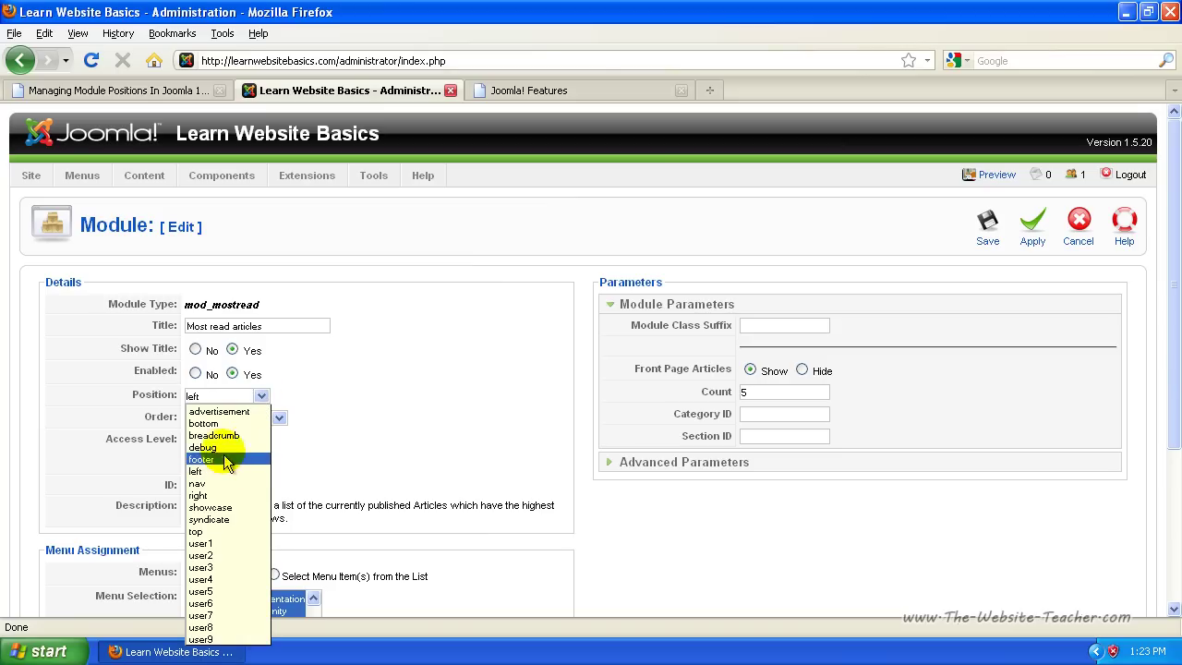
pyautogui.click(211, 495)
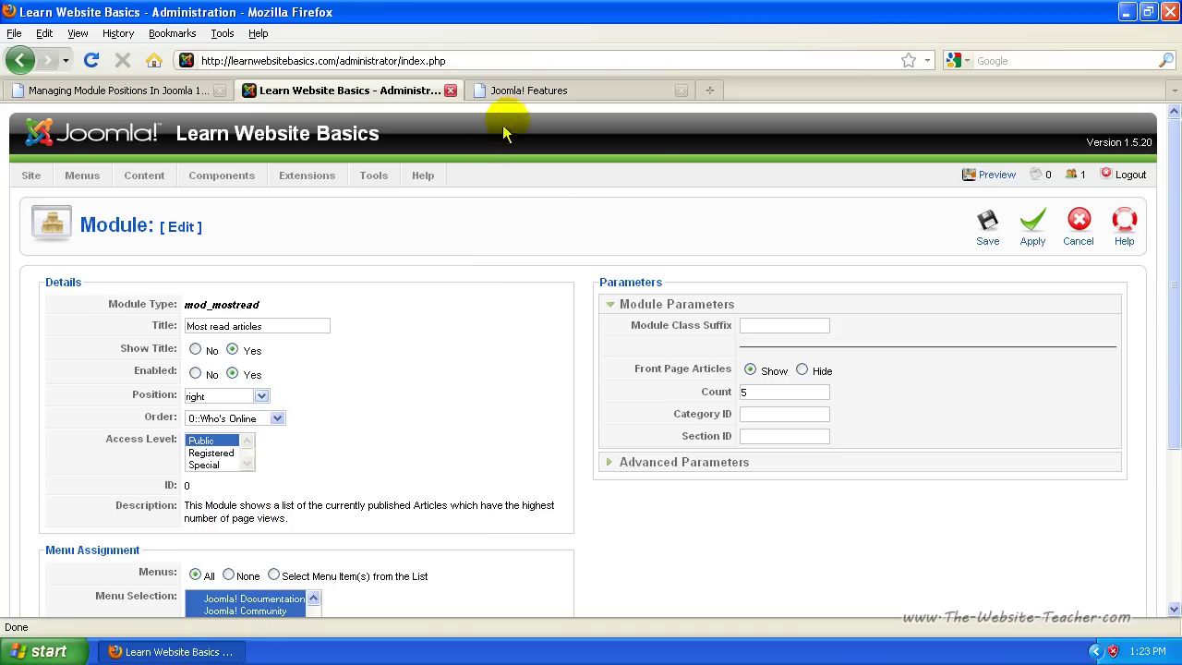
# Examine the child 1 page on the website for where the right module position would appear.
pyautogui.click(528, 91)
pyautogui.scroll(5, 924, 342)
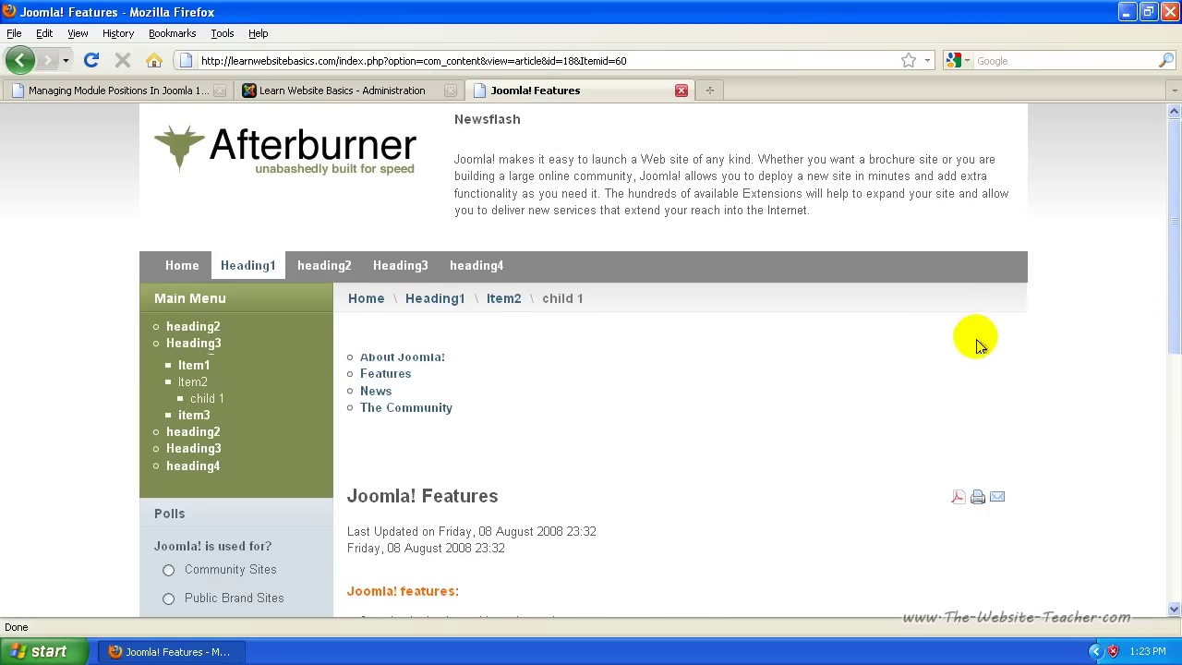
pyautogui.scroll(-4, 979, 345)
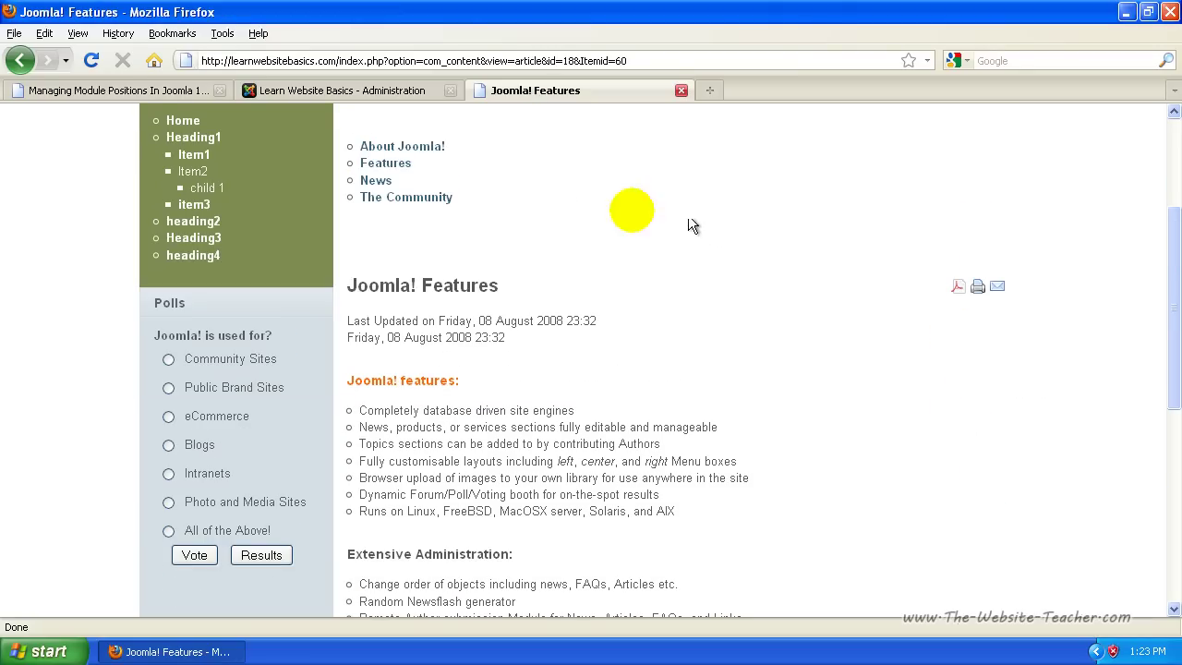
# Return to the Most read articles module, assign it to all menus with an article count of 5, and apply the settings.
pyautogui.click(309, 91)
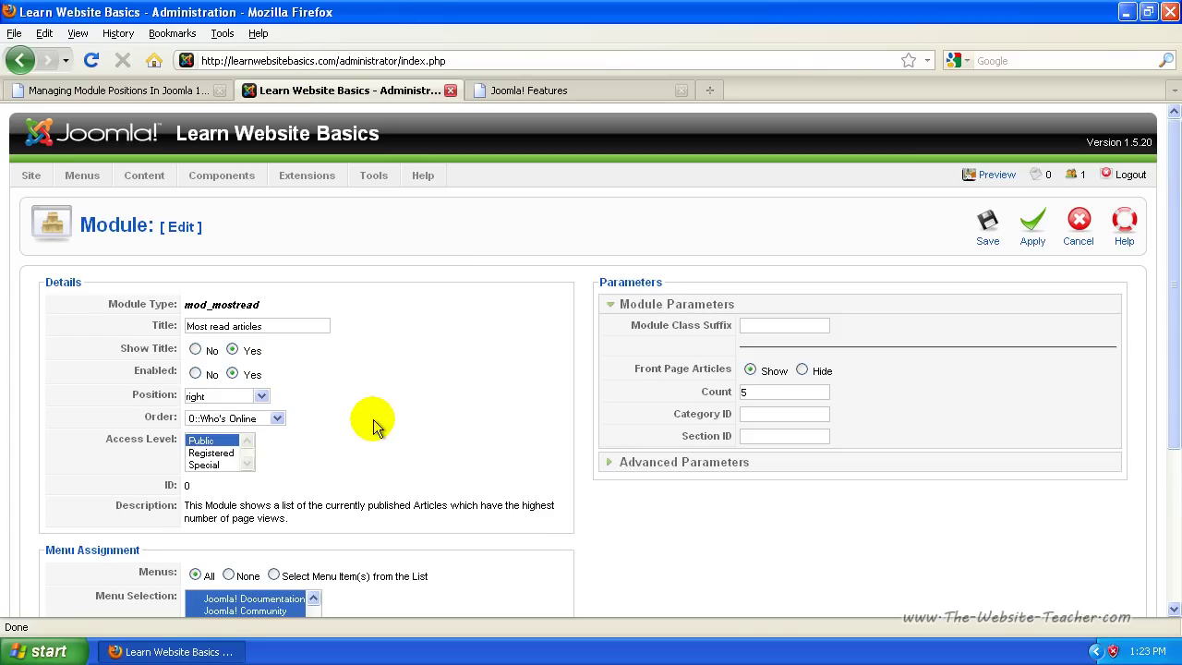
pyautogui.scroll(-2, 374, 426)
pyautogui.click(195, 469)
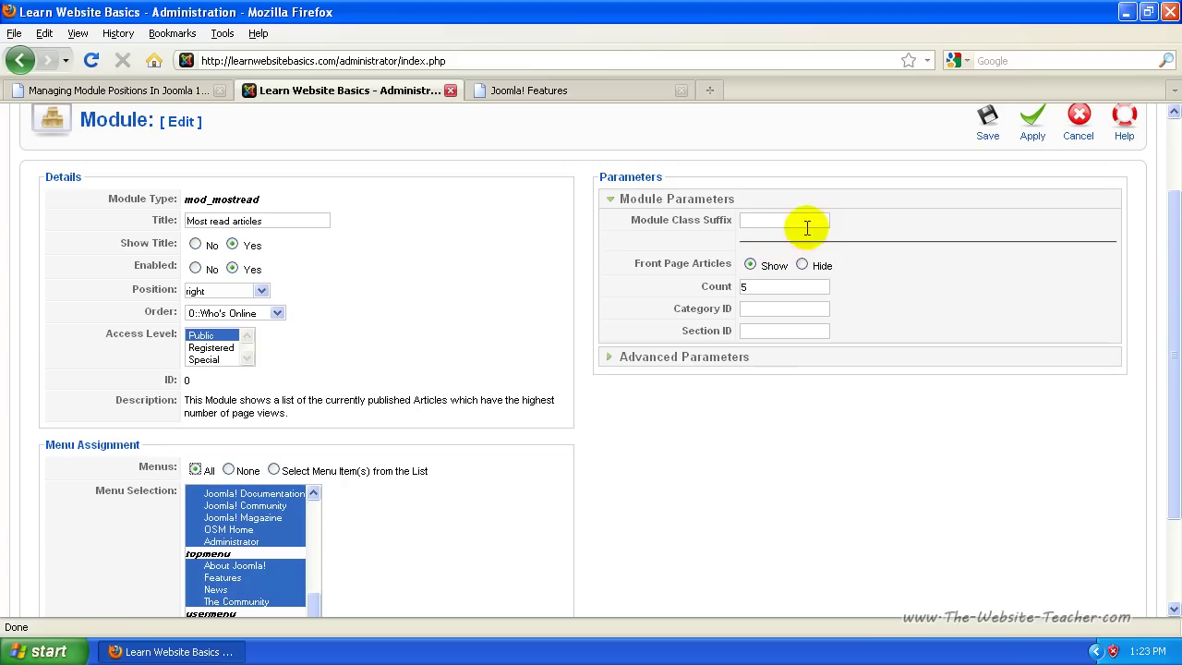
pyautogui.moveTo(716, 293)
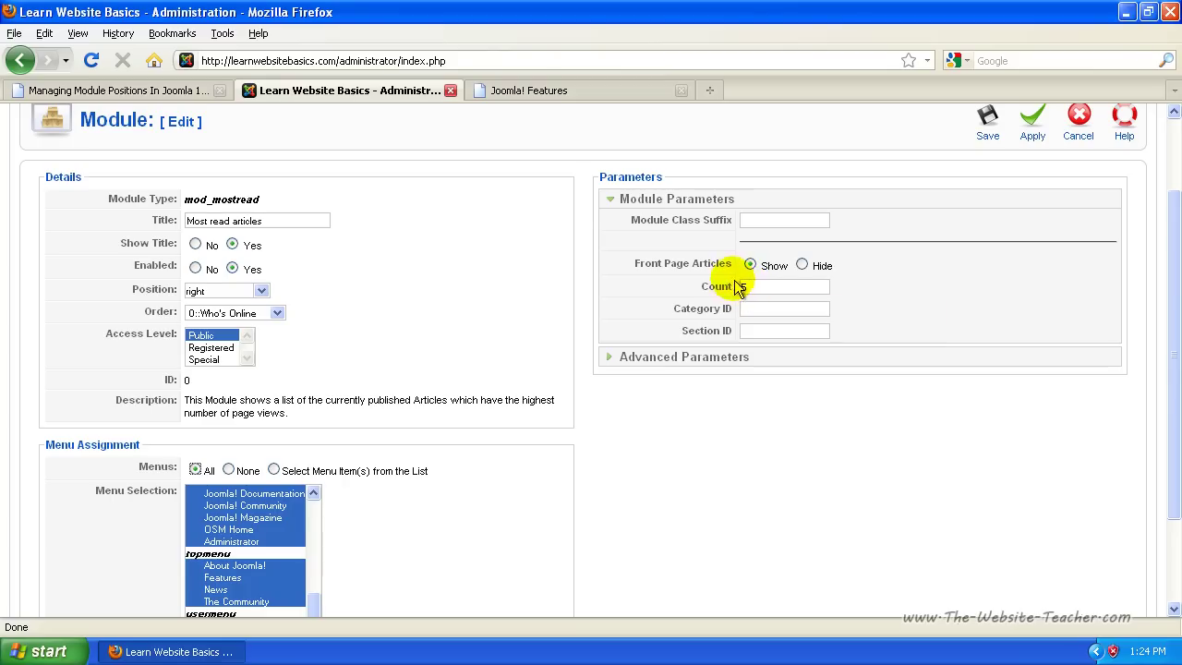
pyautogui.click(746, 286)
pyautogui.scroll(2, 786, 319)
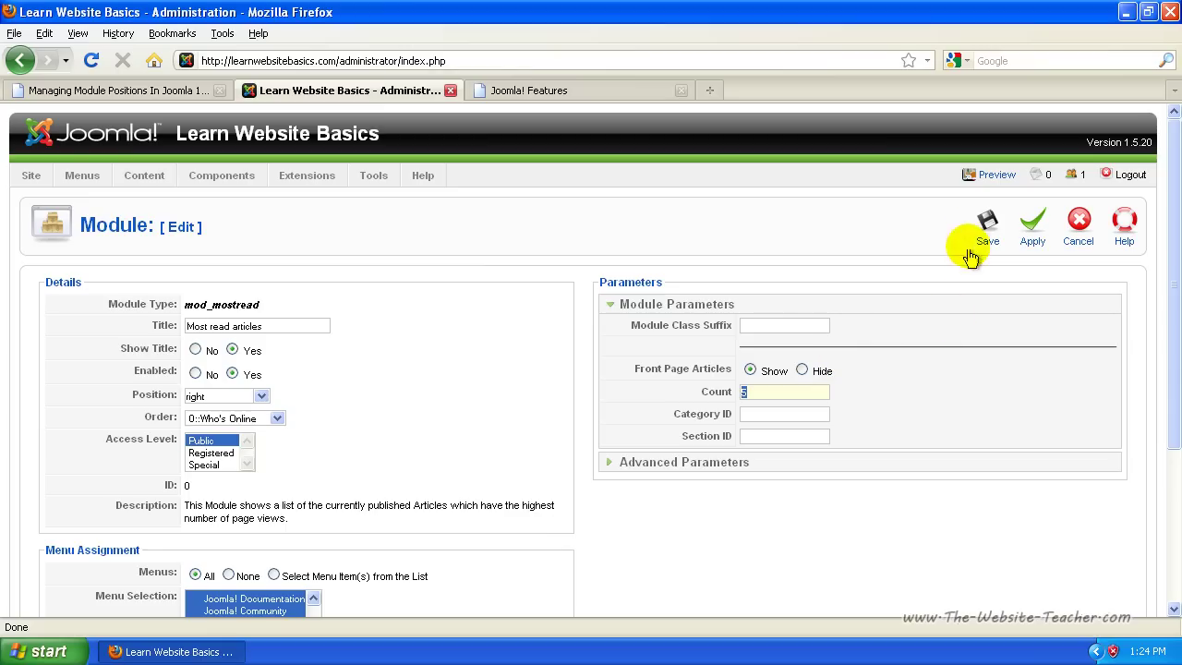
pyautogui.click(1031, 234)
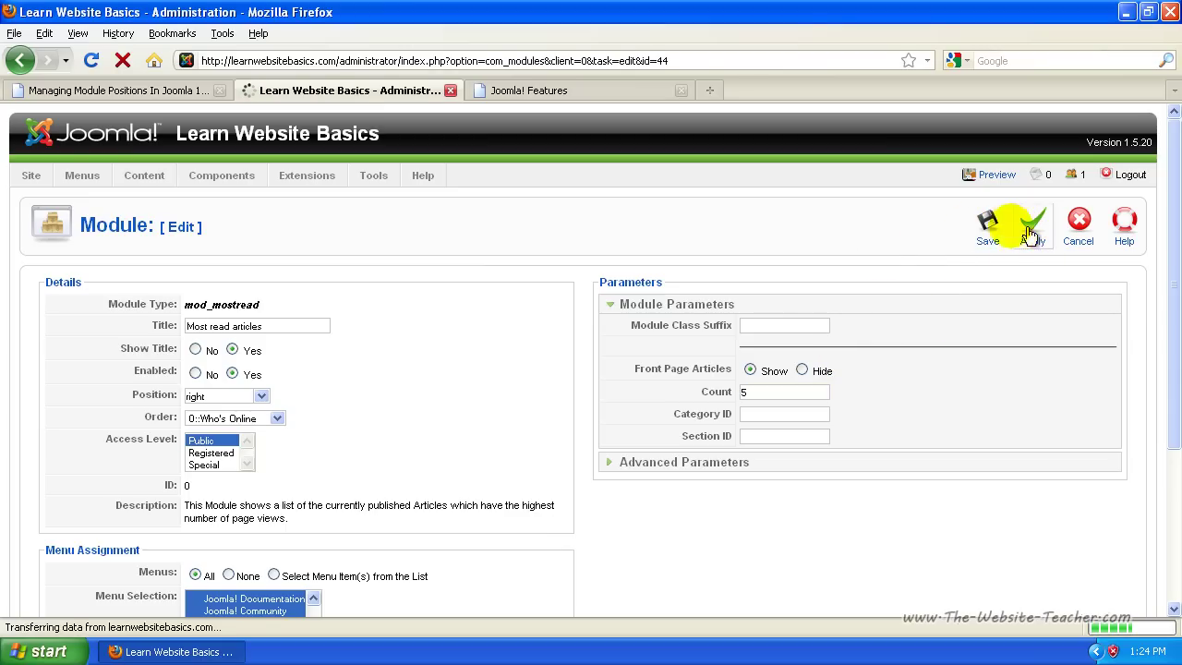
# Reload the child 1 page on the website and check the right column for the Most read articles module.
pyautogui.click(542, 91)
pyautogui.click(92, 61)
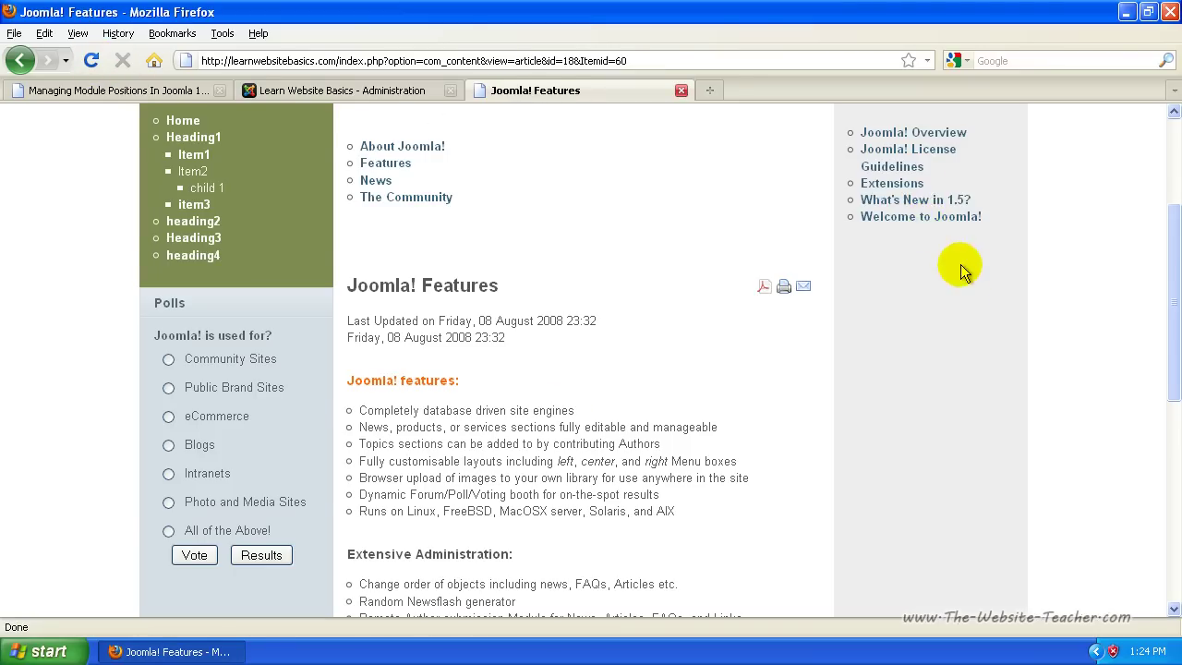
pyautogui.scroll(4, 960, 277)
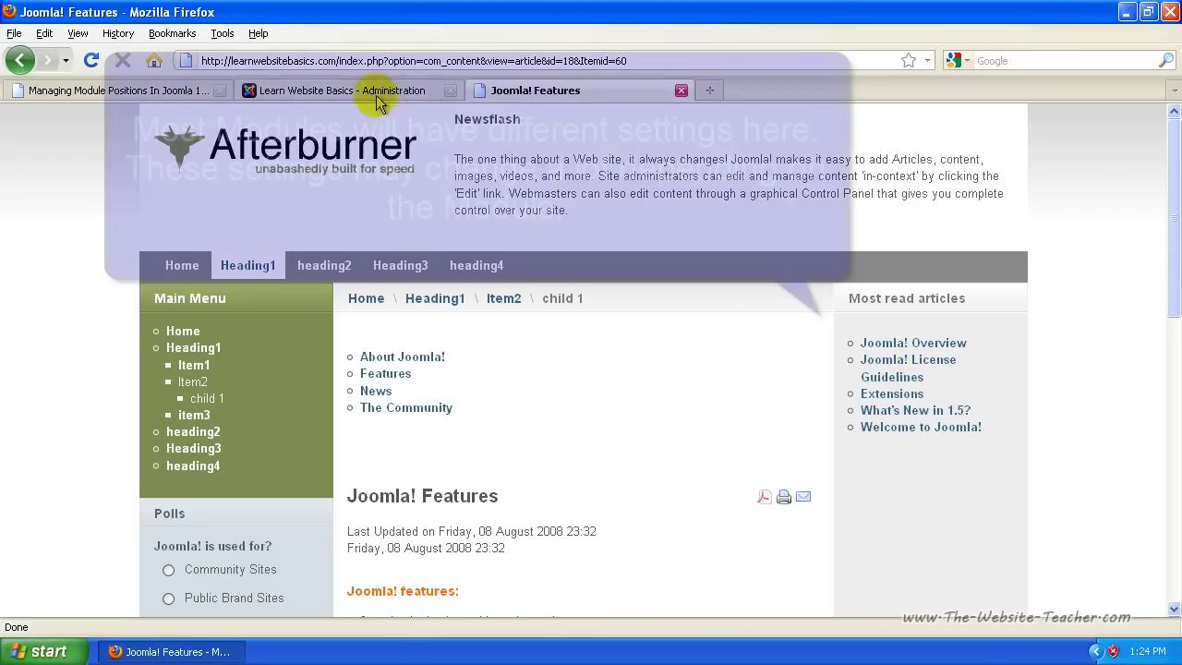
# Go back to the Most read articles module's settings, review its menu assignment and parameters, and save and close the module.
pyautogui.click(341, 90)
pyautogui.scroll(-4, 982, 335)
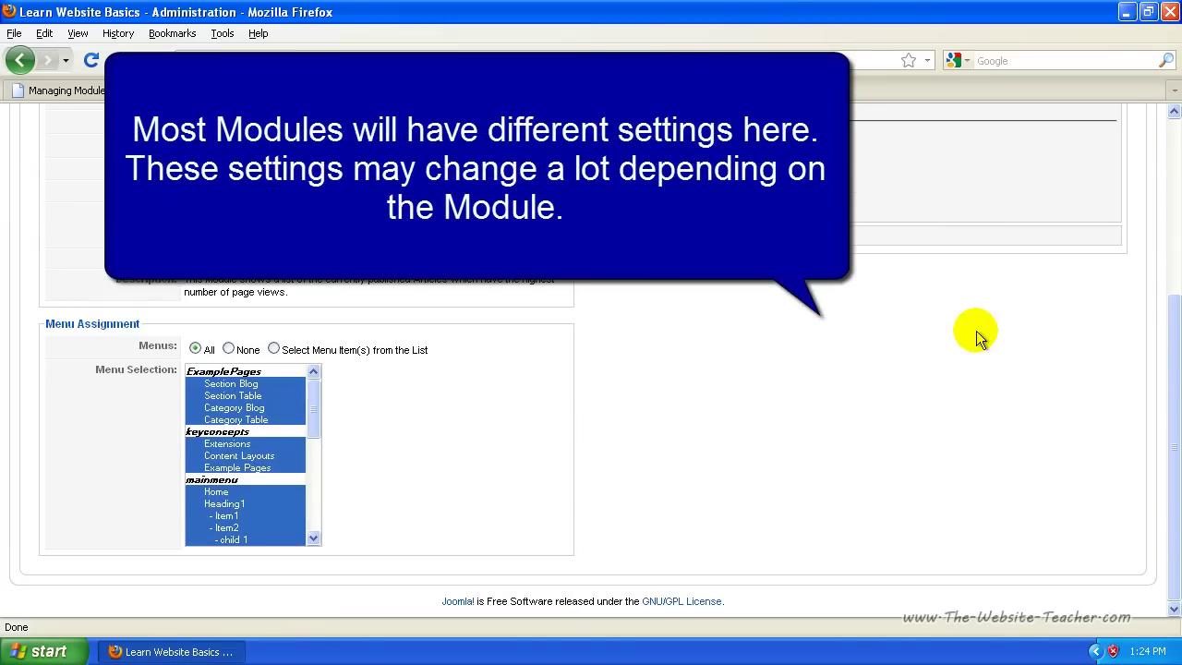
pyautogui.scroll(6, 978, 323)
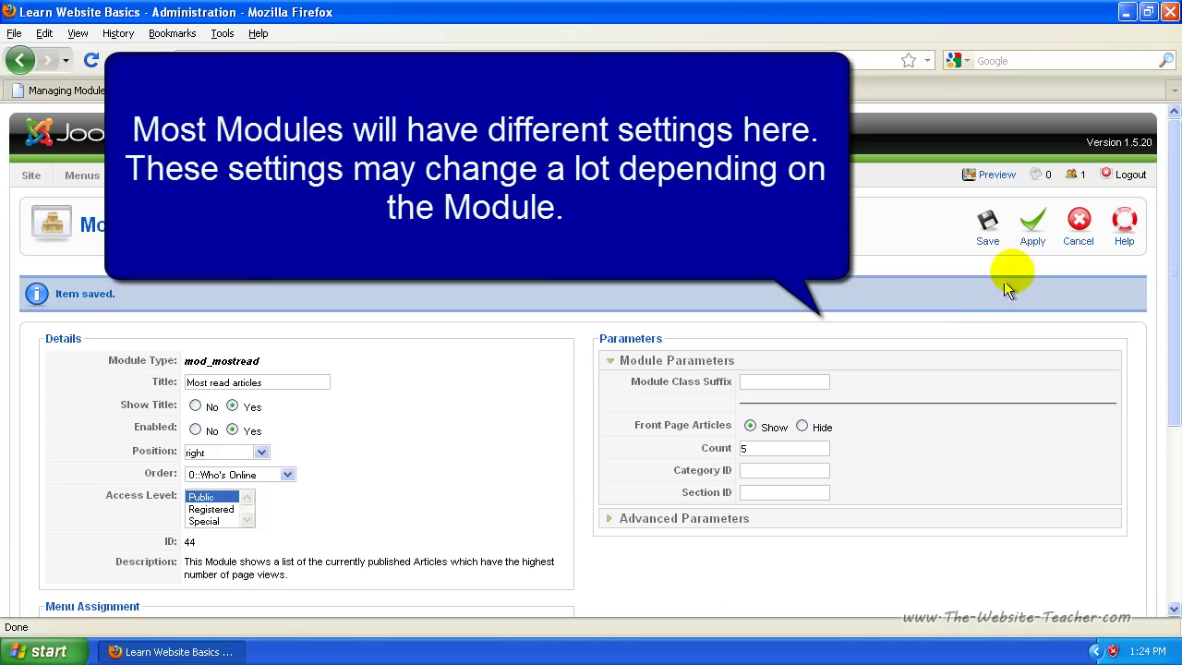
pyautogui.click(987, 230)
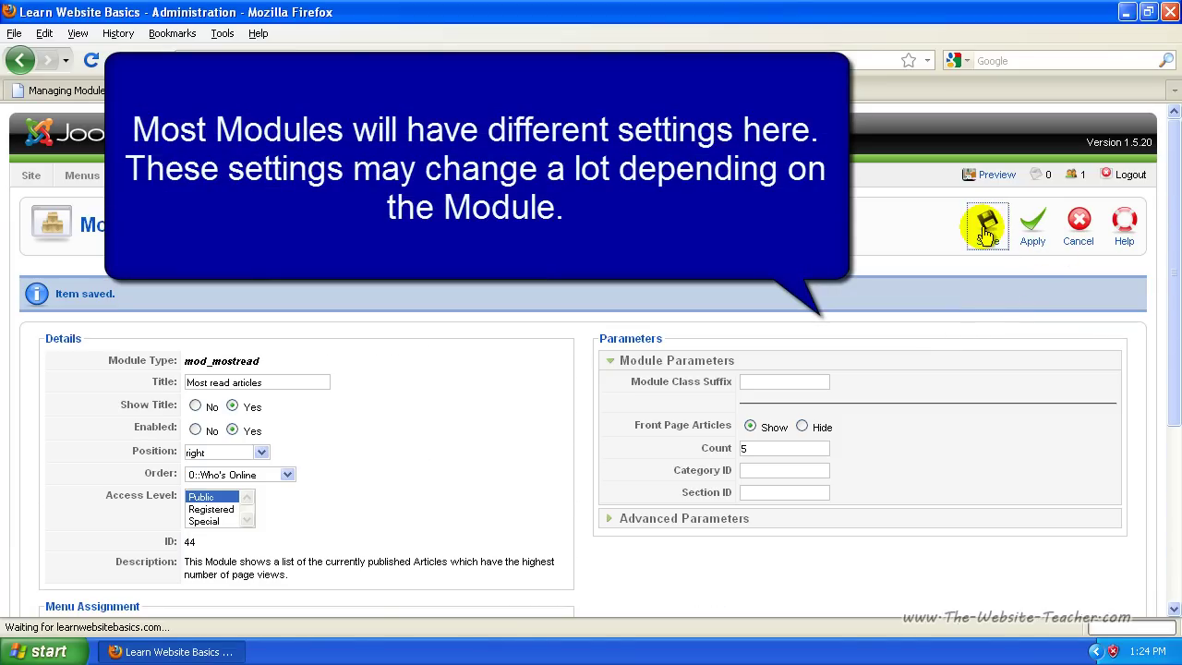